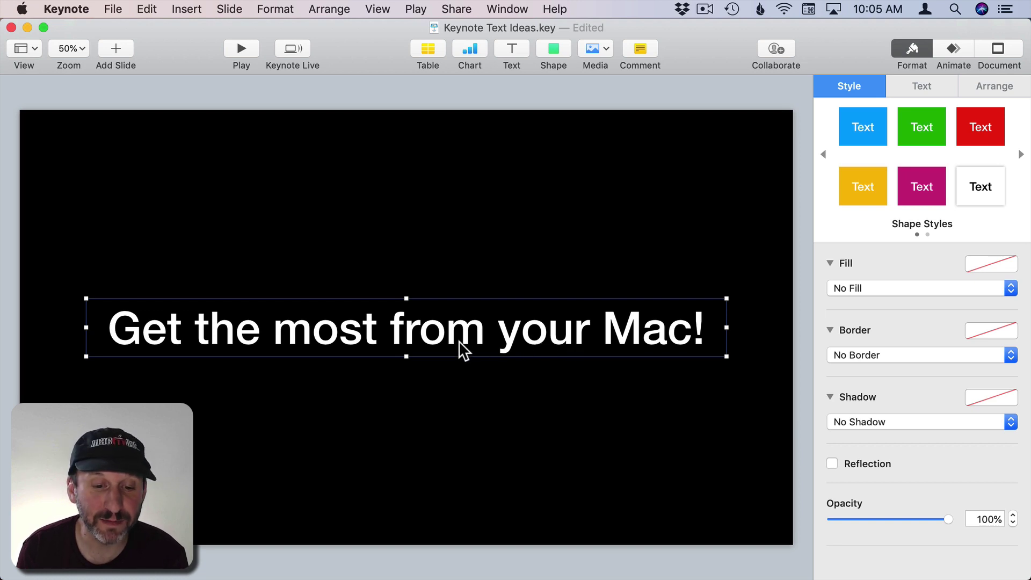
Give the text a 1.00 s Fly In build from the left and preview it twice
{"action": "left_click", "coordinate": [949, 47]}
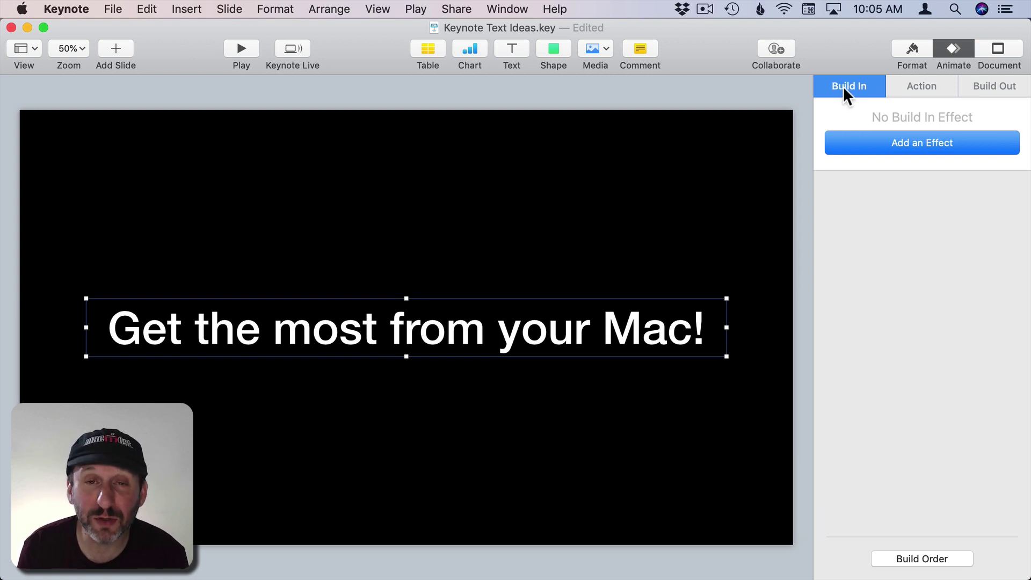
{"action": "left_click", "coordinate": [914, 149]}
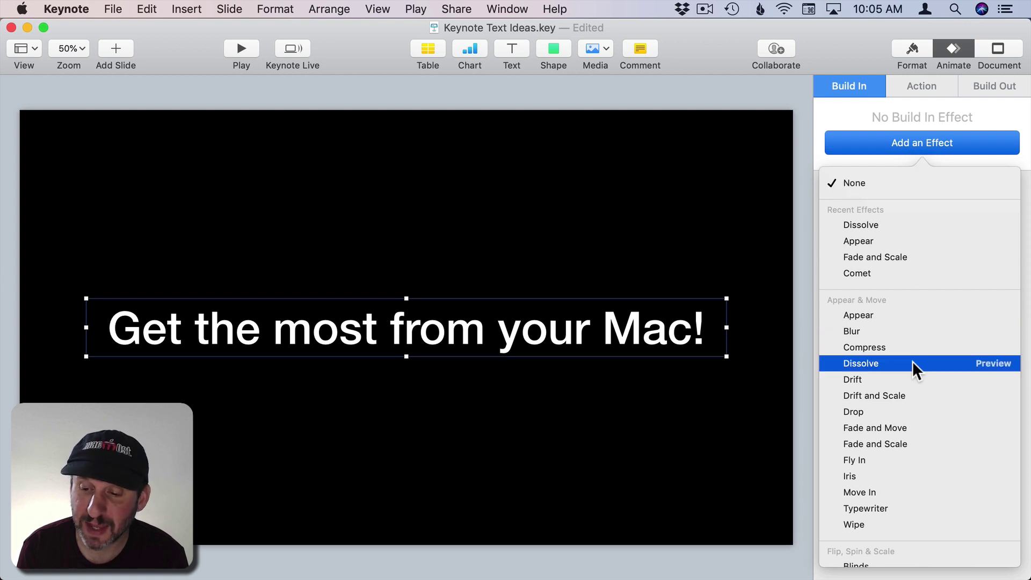
{"action": "scroll", "coordinate": [913, 361], "scroll_direction": "down", "scroll_amount": 10}
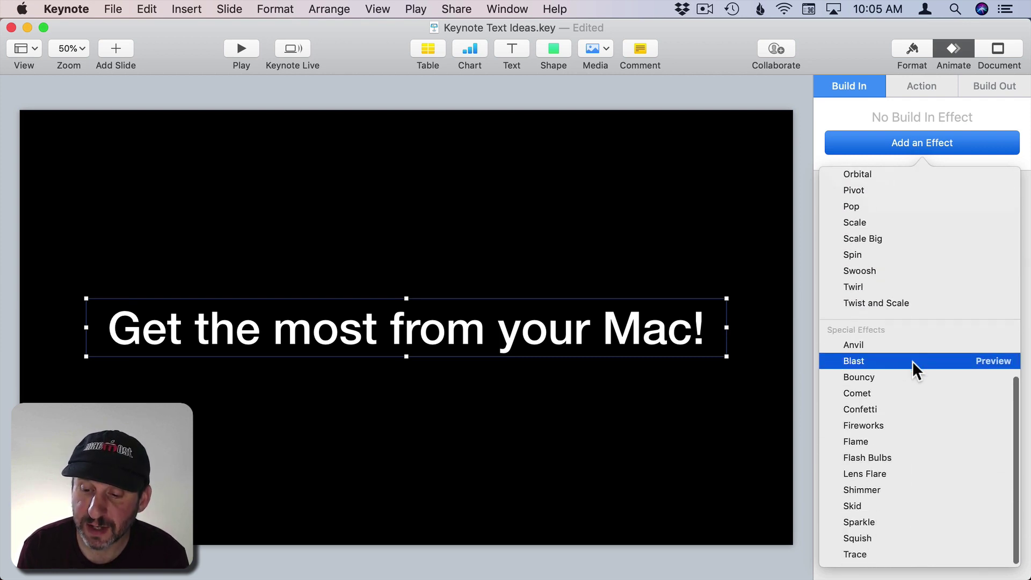
{"action": "scroll", "coordinate": [912, 361], "scroll_direction": "up", "scroll_amount": 10}
{"action": "scroll", "coordinate": [913, 361], "scroll_direction": "up", "scroll_amount": 1}
{"action": "scroll", "coordinate": [912, 361], "scroll_direction": "down", "scroll_amount": 2}
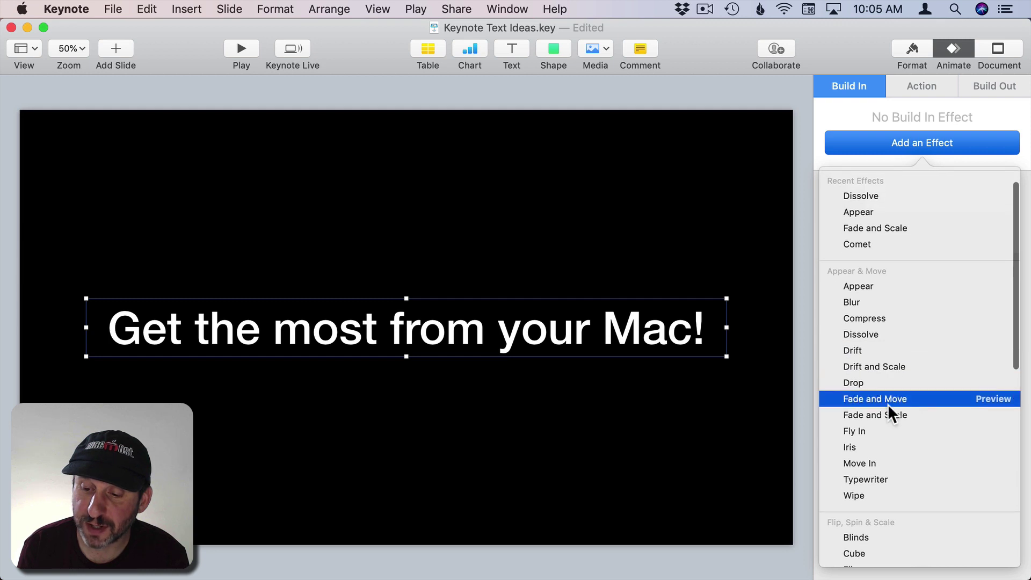
{"action": "left_click", "coordinate": [859, 430]}
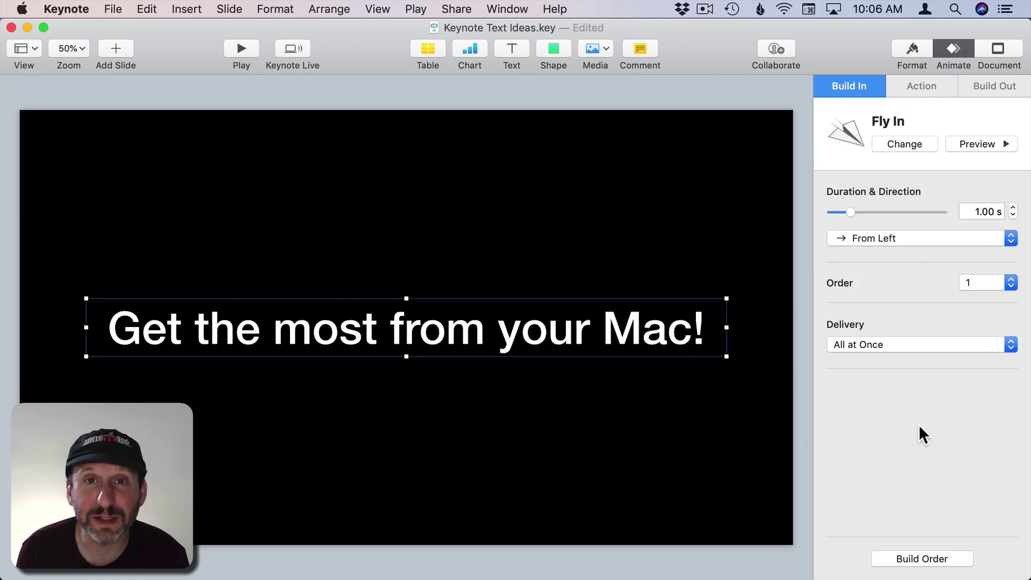
{"action": "left_click", "coordinate": [967, 144]}
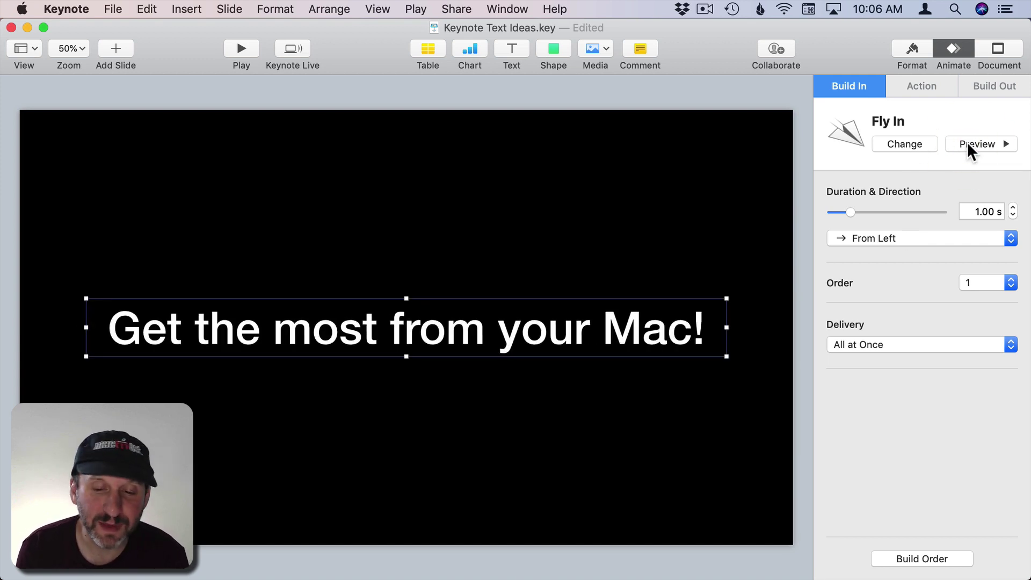
{"action": "left_click", "coordinate": [967, 142]}
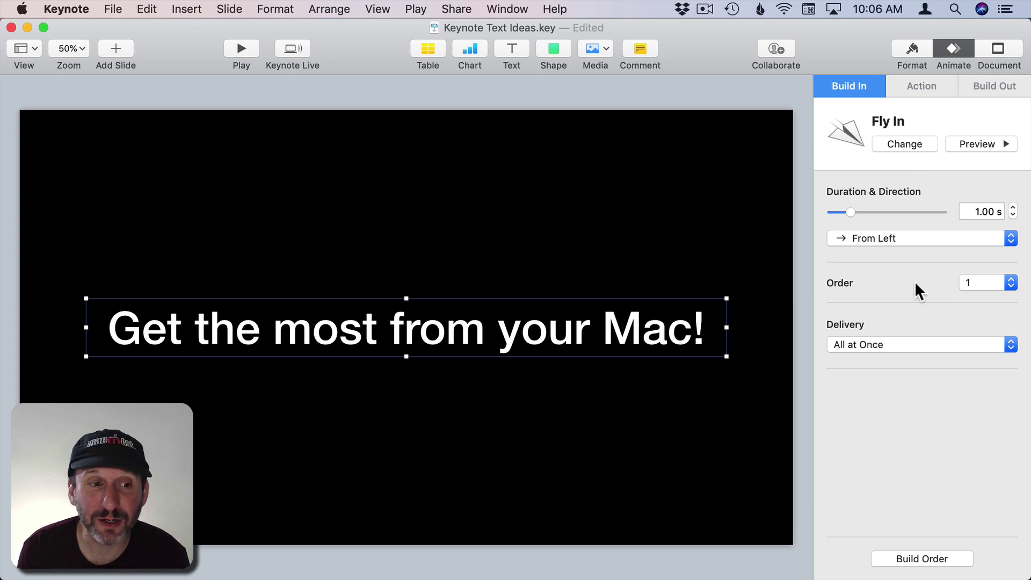
Set the title's 3.00 s Fly In build to a Random direction and preview it
{"action": "left_click", "coordinate": [763, 306]}
{"action": "left_click", "coordinate": [435, 330]}
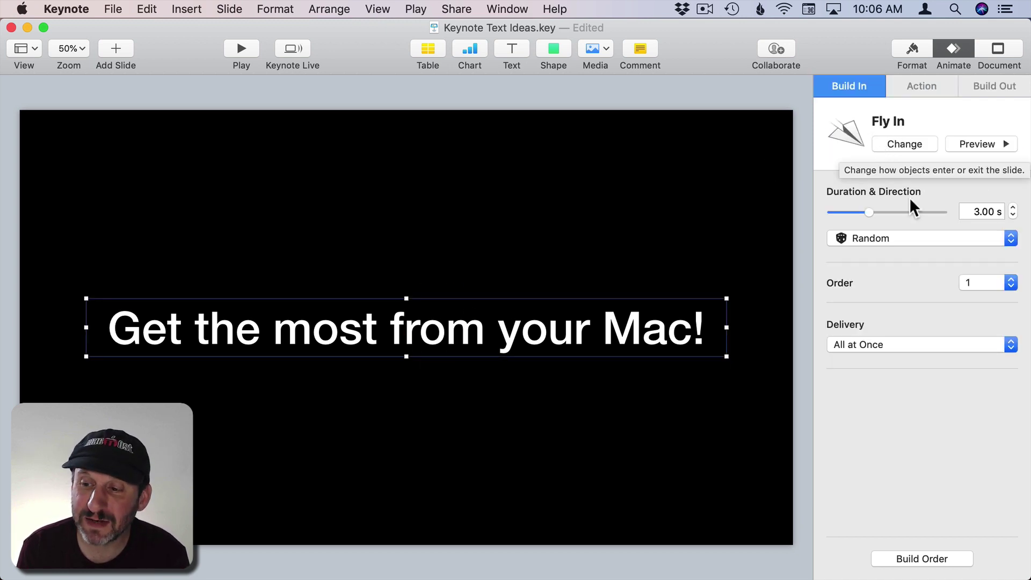
{"action": "left_click", "coordinate": [874, 238]}
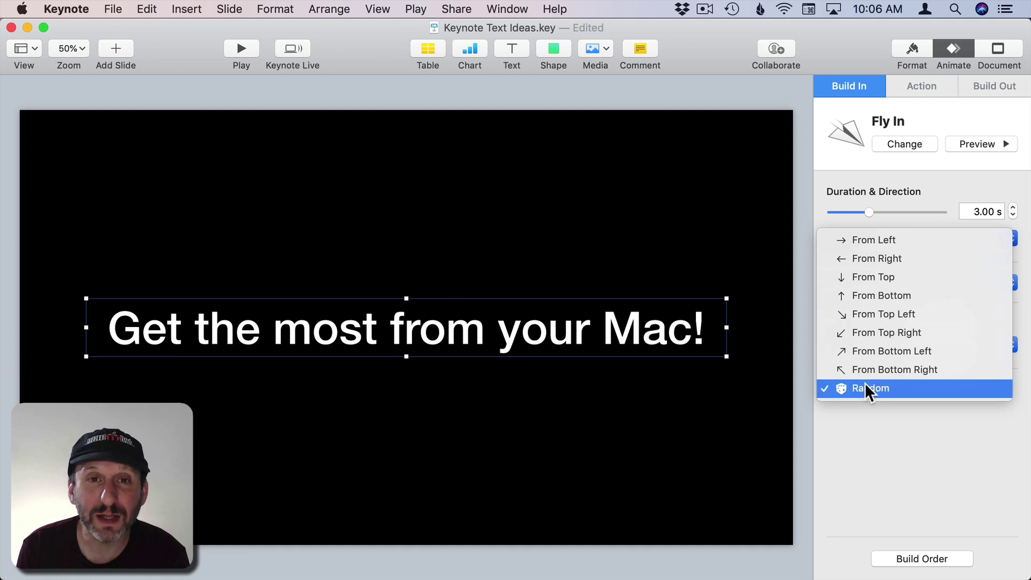
{"action": "left_click", "coordinate": [805, 287]}
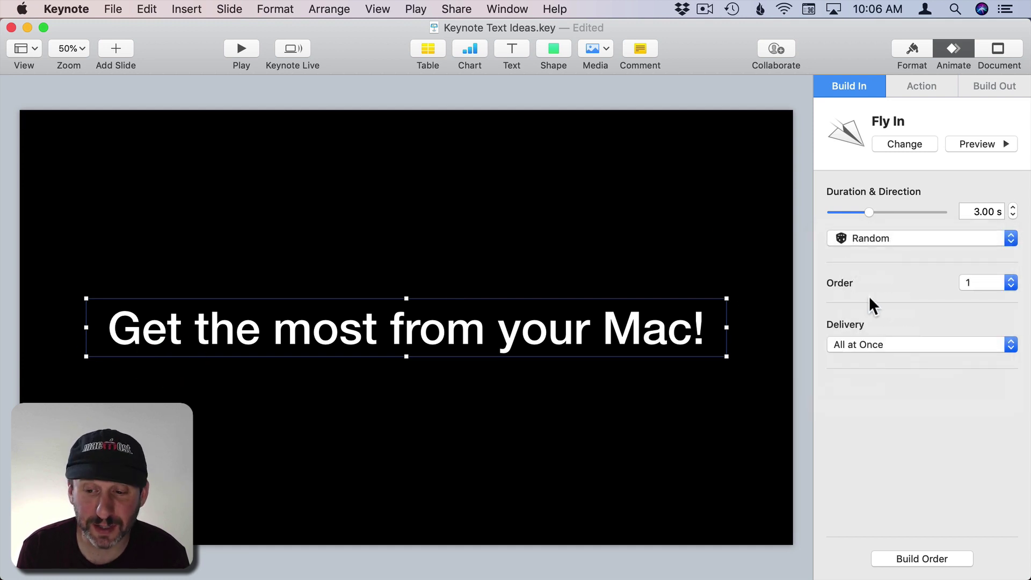
{"action": "left_click", "coordinate": [972, 141]}
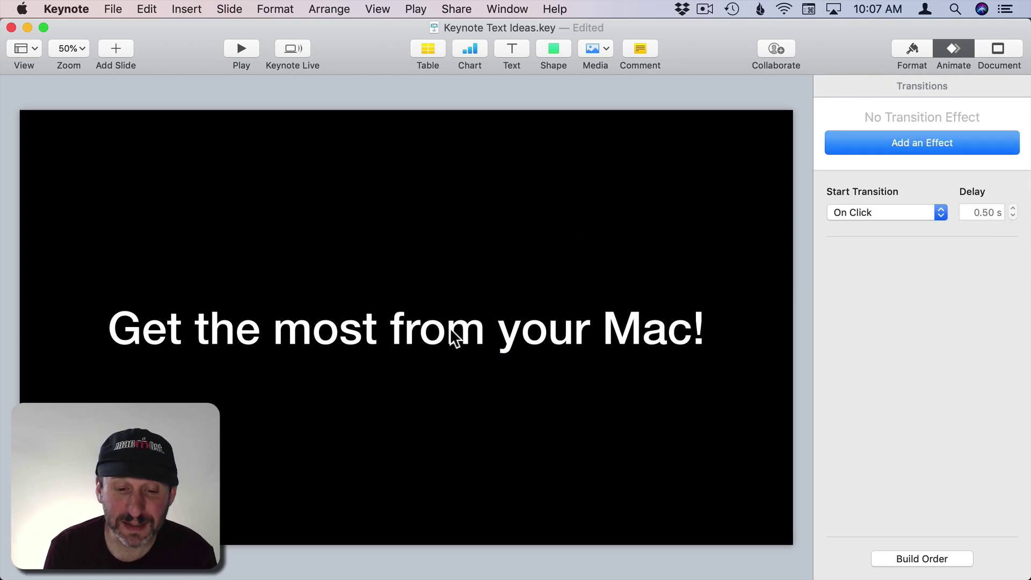
Preview the Fade and Move build, then deliver the stacked vertical text By Word and preview again
{"action": "left_click", "coordinate": [450, 333]}
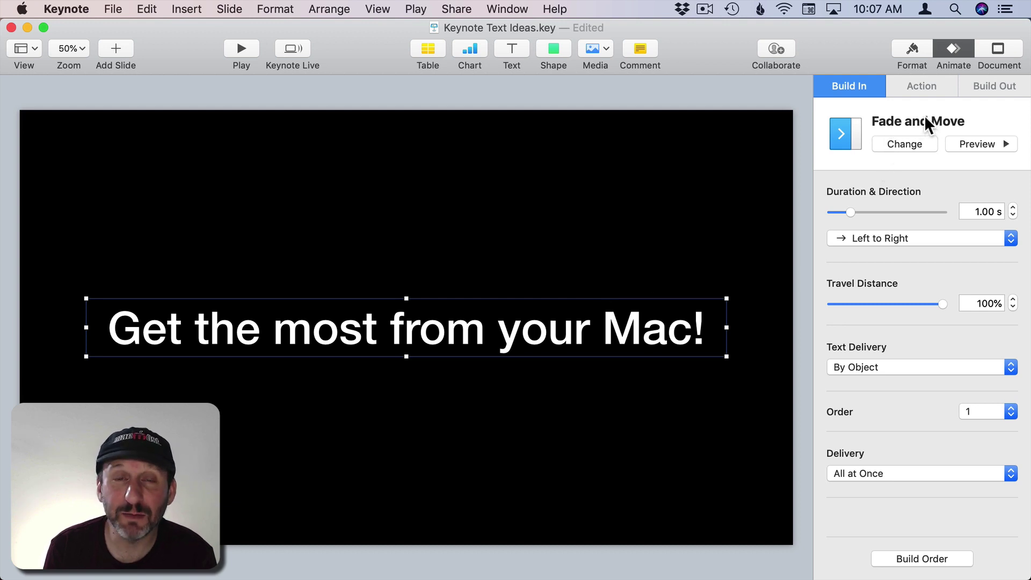
{"action": "left_click", "coordinate": [984, 146]}
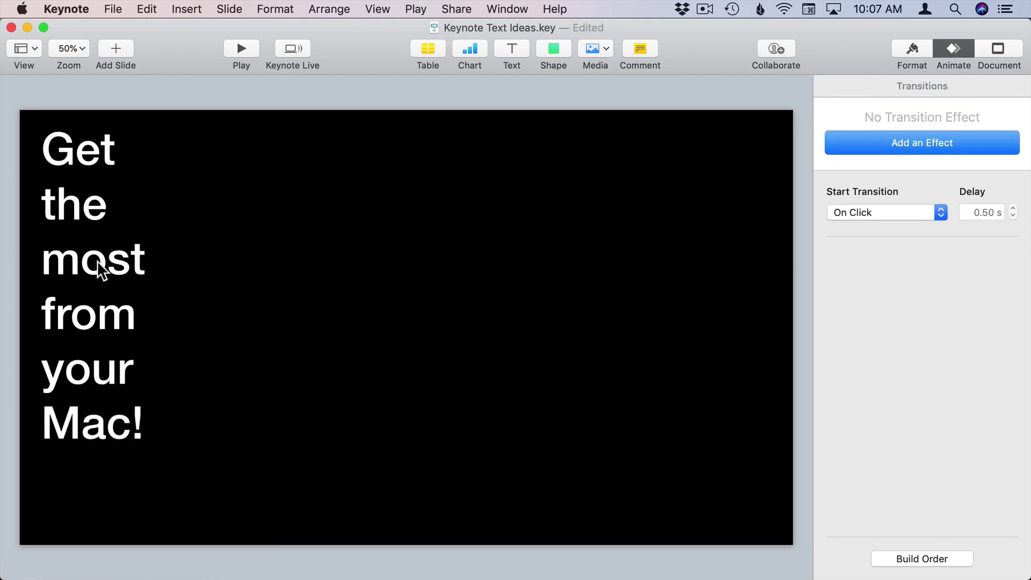
{"action": "left_click", "coordinate": [78, 207]}
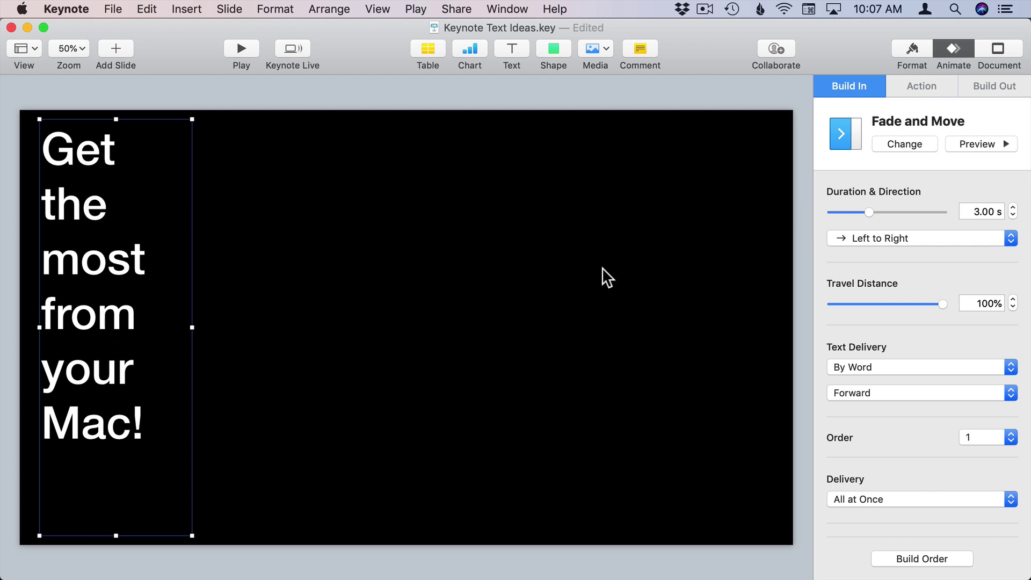
{"action": "left_click", "coordinate": [859, 365]}
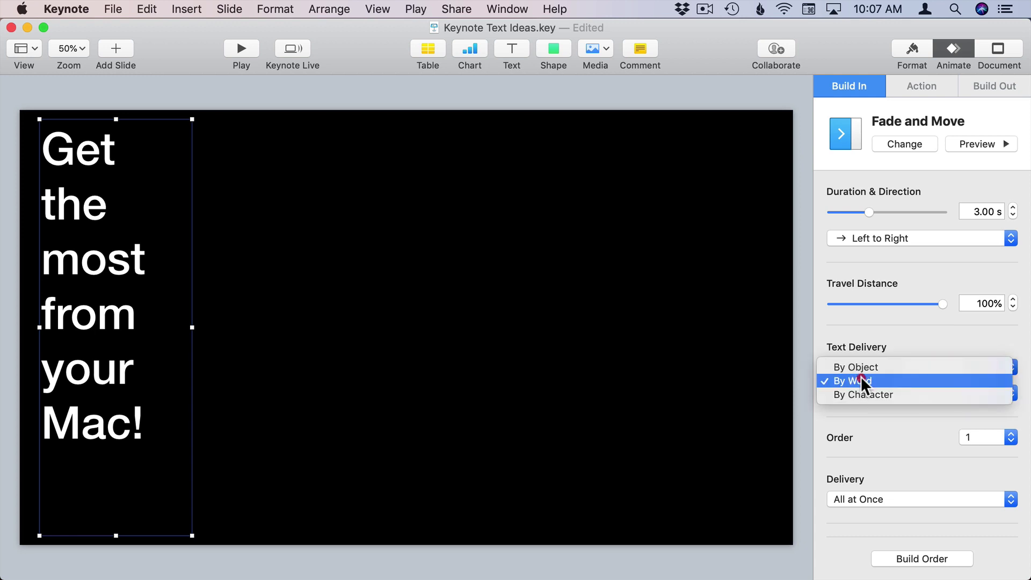
{"action": "left_click", "coordinate": [861, 380]}
{"action": "left_click", "coordinate": [836, 320]}
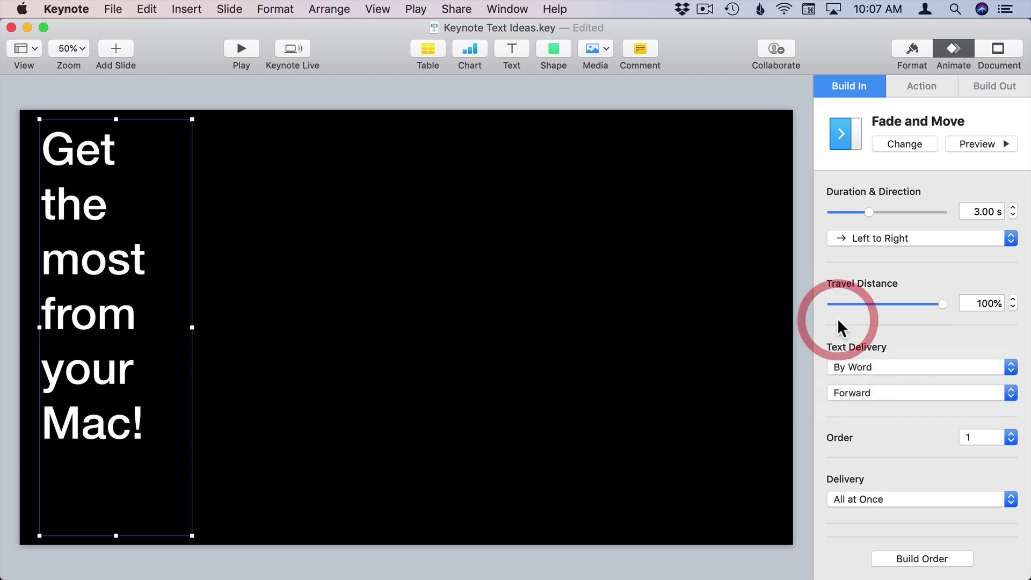
{"action": "left_click", "coordinate": [981, 143]}
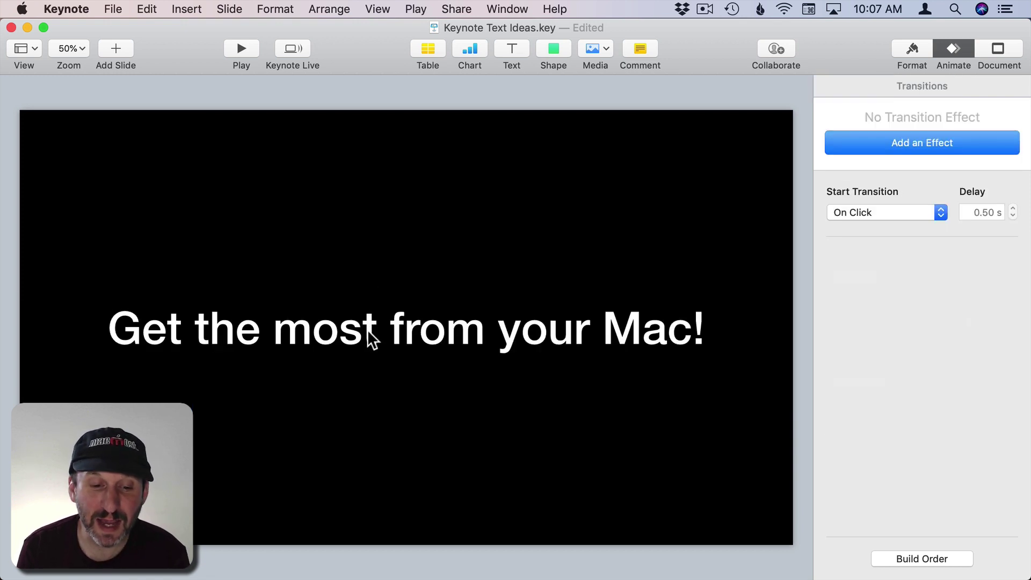
Preview the title's Drop build, then confirm the photo slide title builds By Word in Random order
{"action": "left_click", "coordinate": [367, 329]}
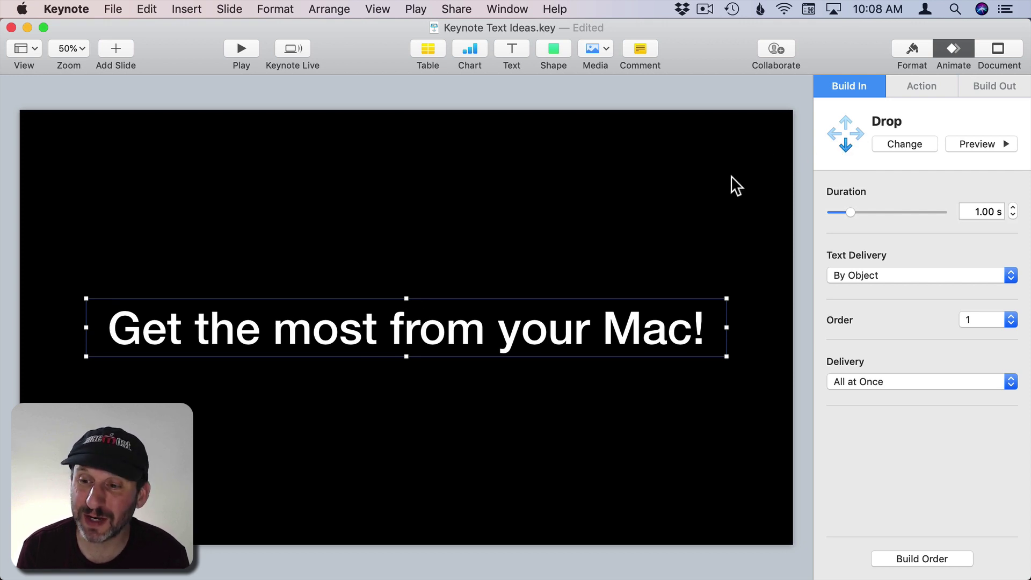
{"action": "left_click", "coordinate": [986, 141]}
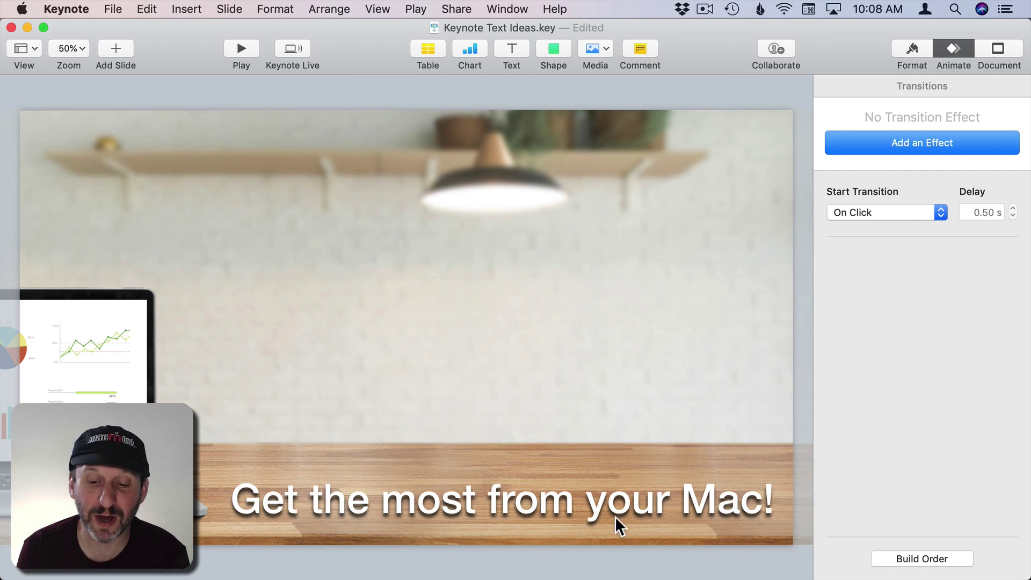
{"action": "left_click", "coordinate": [272, 501]}
{"action": "left_click", "coordinate": [878, 271]}
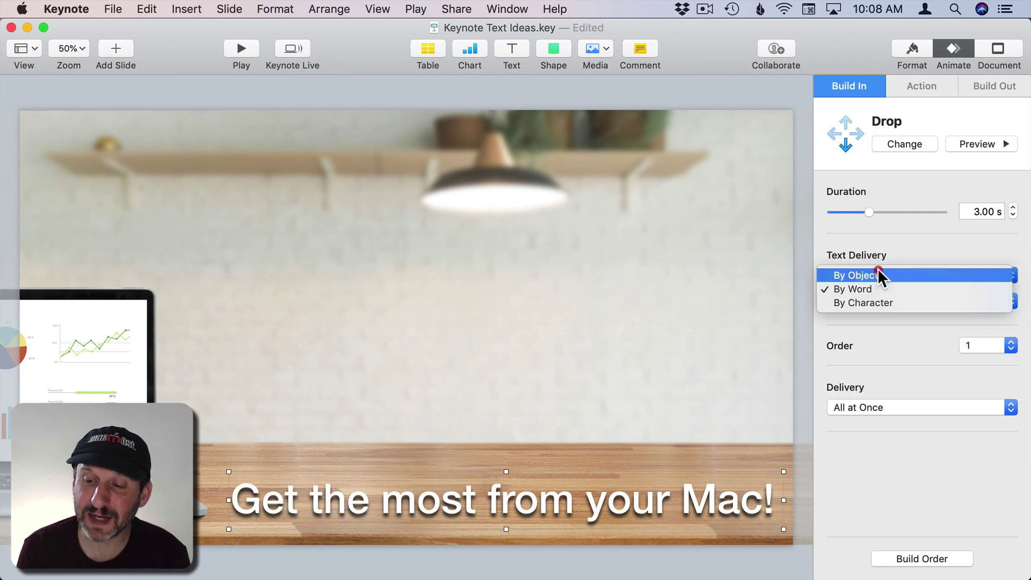
{"action": "left_click", "coordinate": [877, 281]}
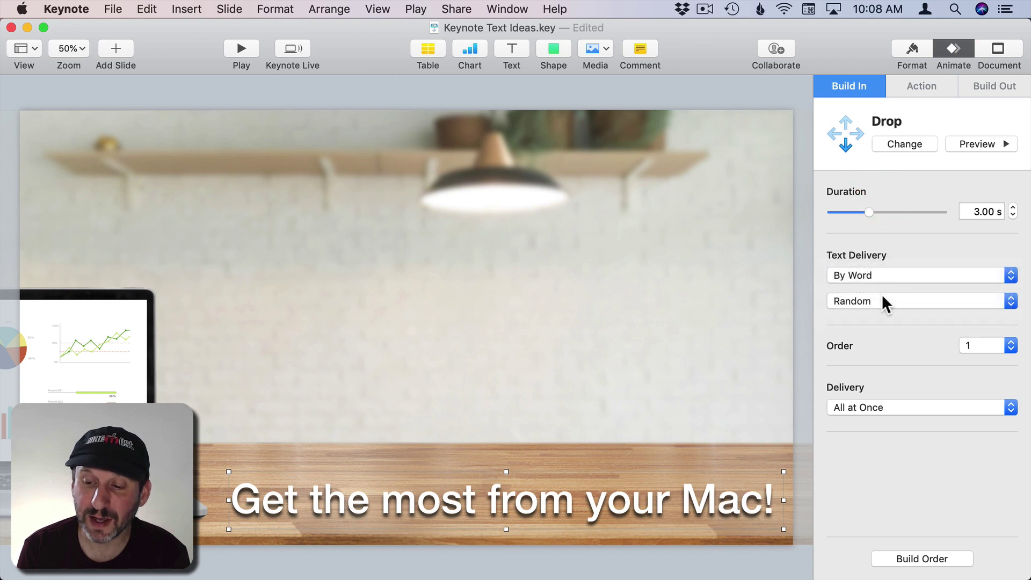
{"action": "left_click", "coordinate": [881, 298]}
{"action": "left_click", "coordinate": [871, 228]}
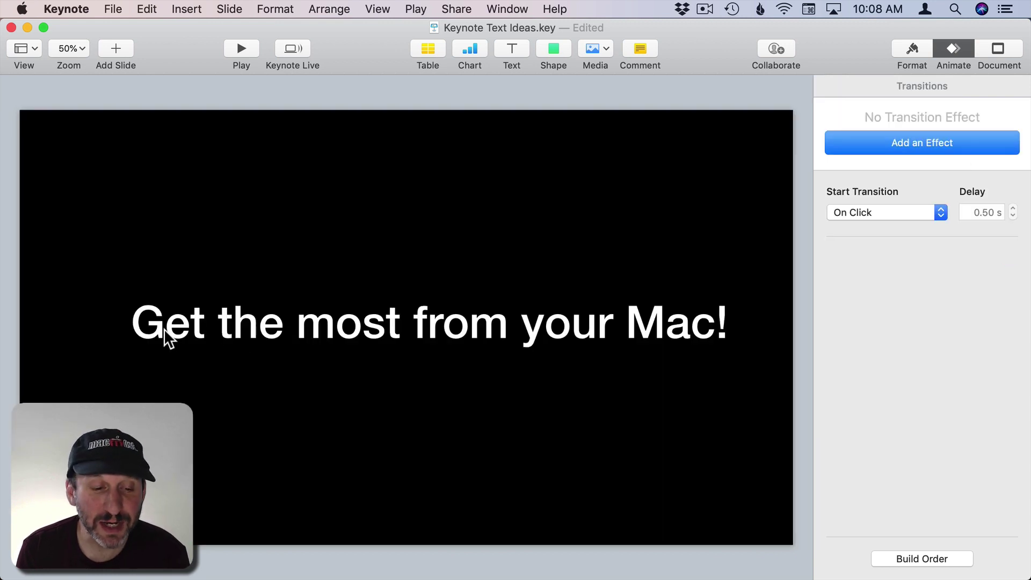
Preview the title's Move In build, then the next slide's stacked text moving in by word
{"action": "left_click", "coordinate": [353, 325]}
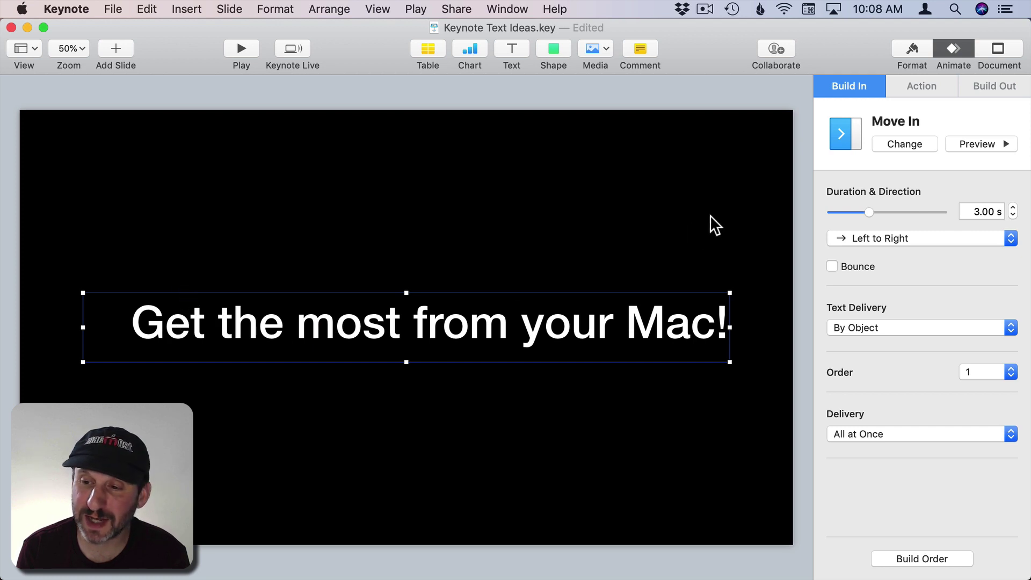
{"action": "left_click", "coordinate": [969, 143]}
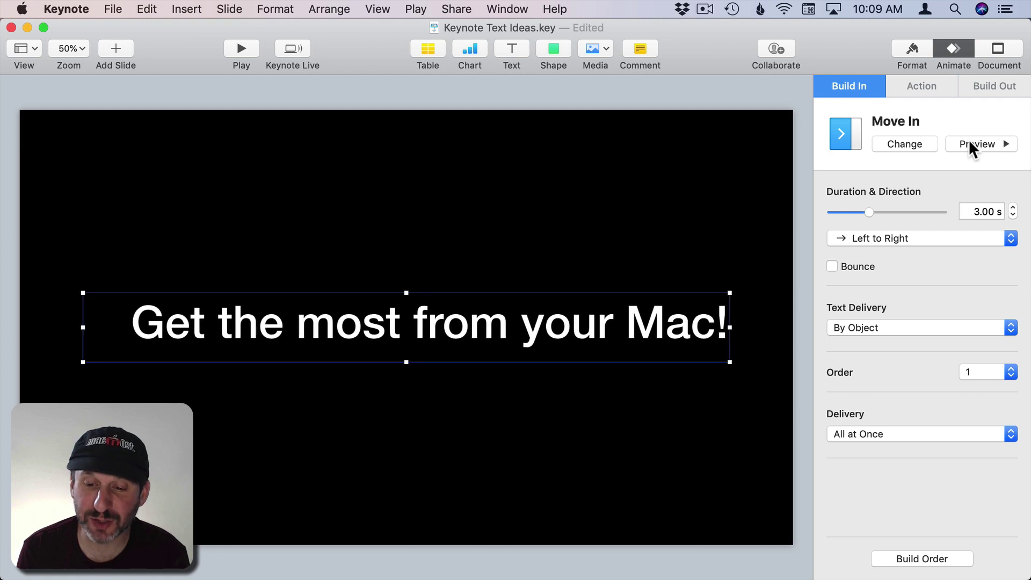
{"action": "key", "text": "Page_Down"}
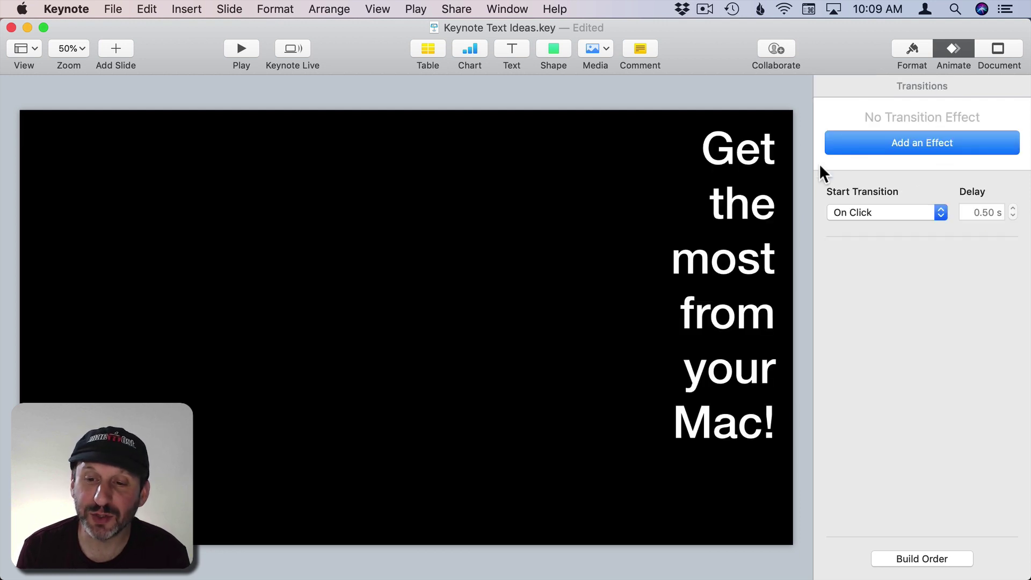
{"action": "left_click", "coordinate": [715, 162]}
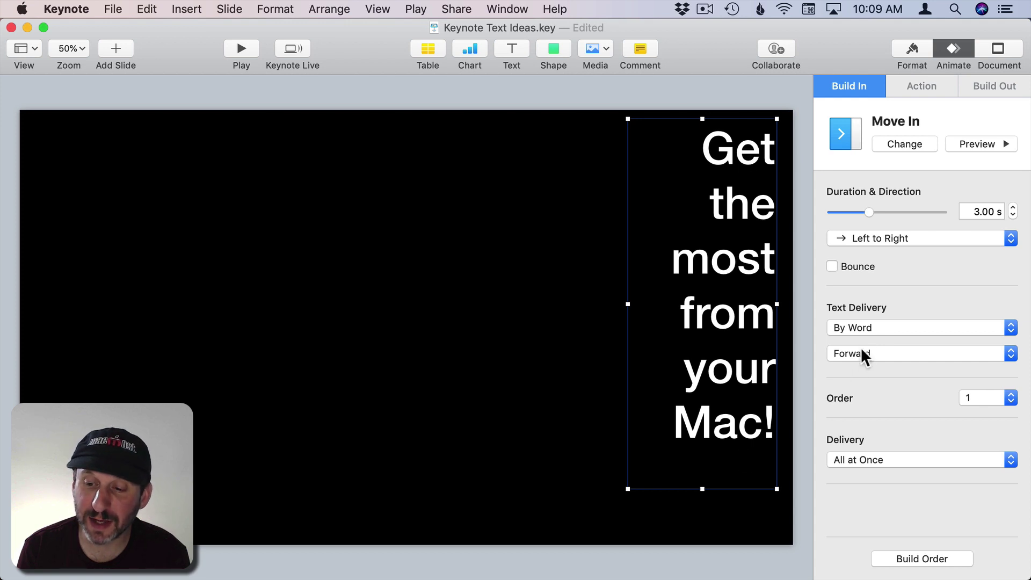
{"action": "left_click", "coordinate": [975, 144]}
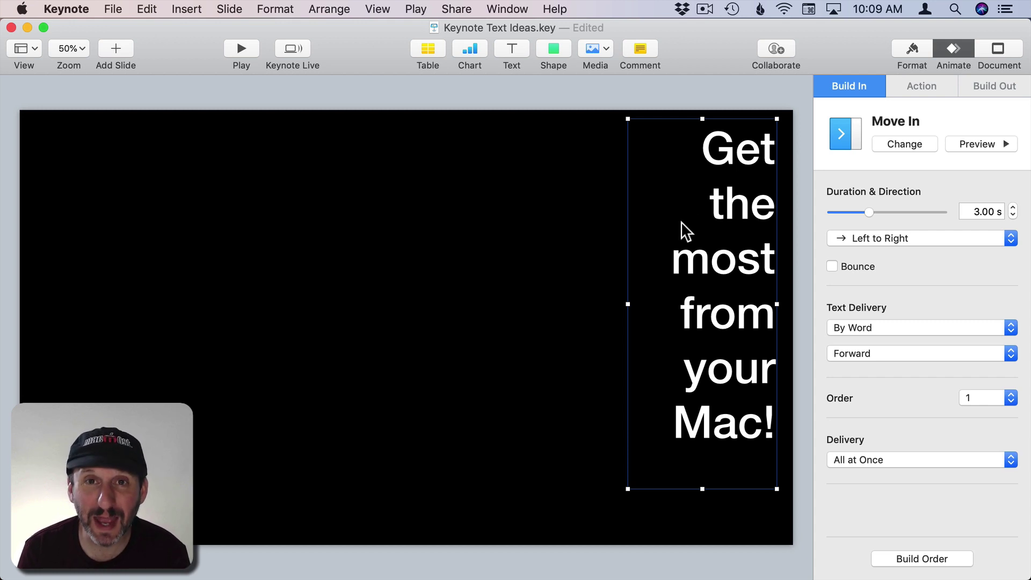
On the next slide, zoom out to select the off-slide text and preview its Move In build
{"action": "key", "text": "Delete"}
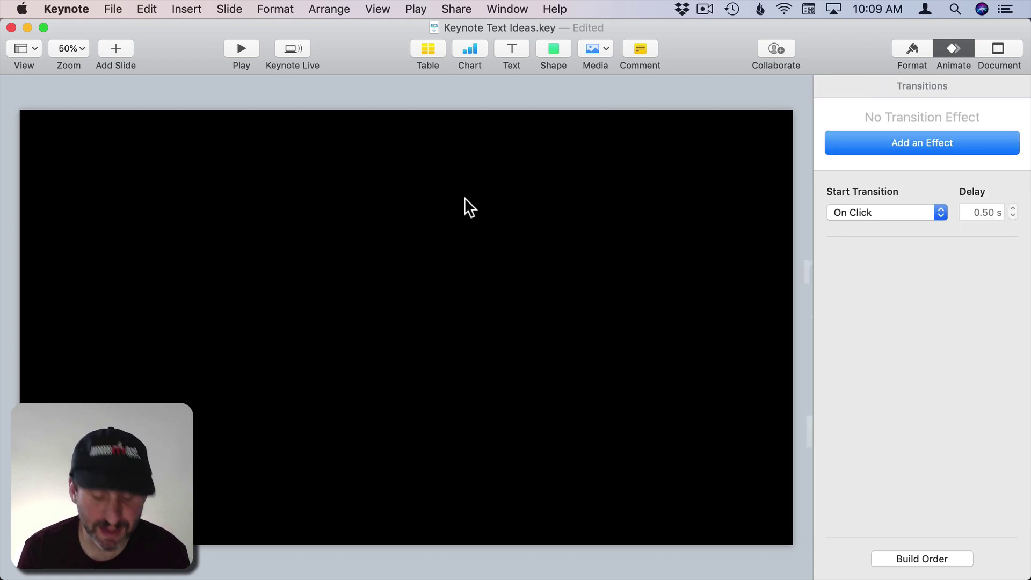
{"action": "key", "text": "super+shift+comma"}
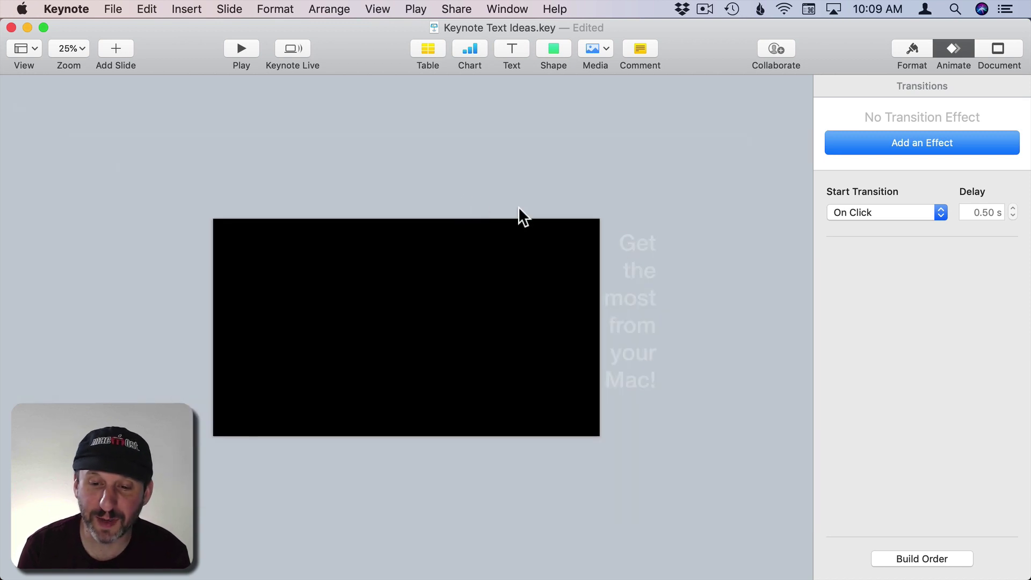
{"action": "left_click", "coordinate": [637, 240]}
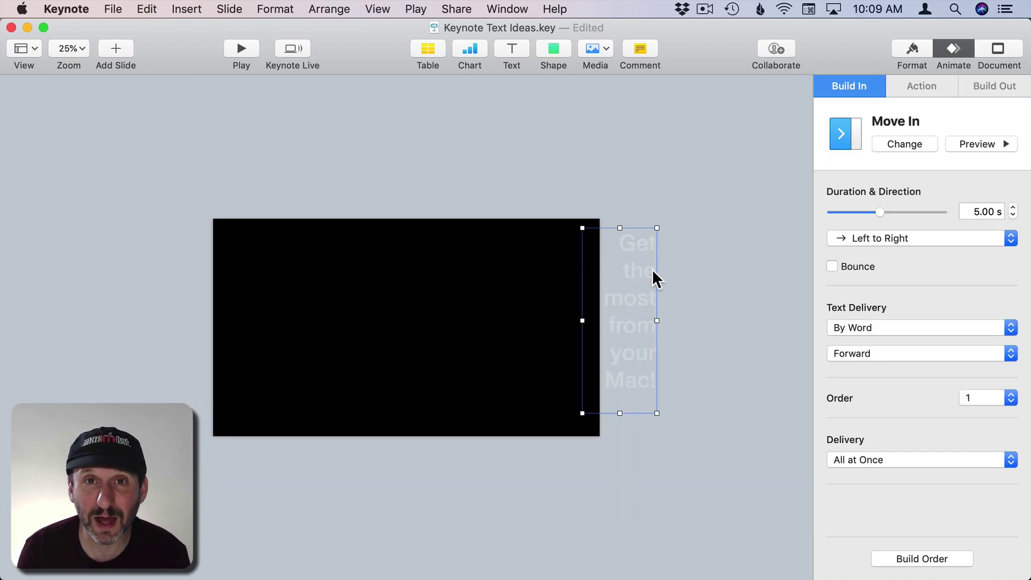
{"action": "left_click", "coordinate": [981, 143]}
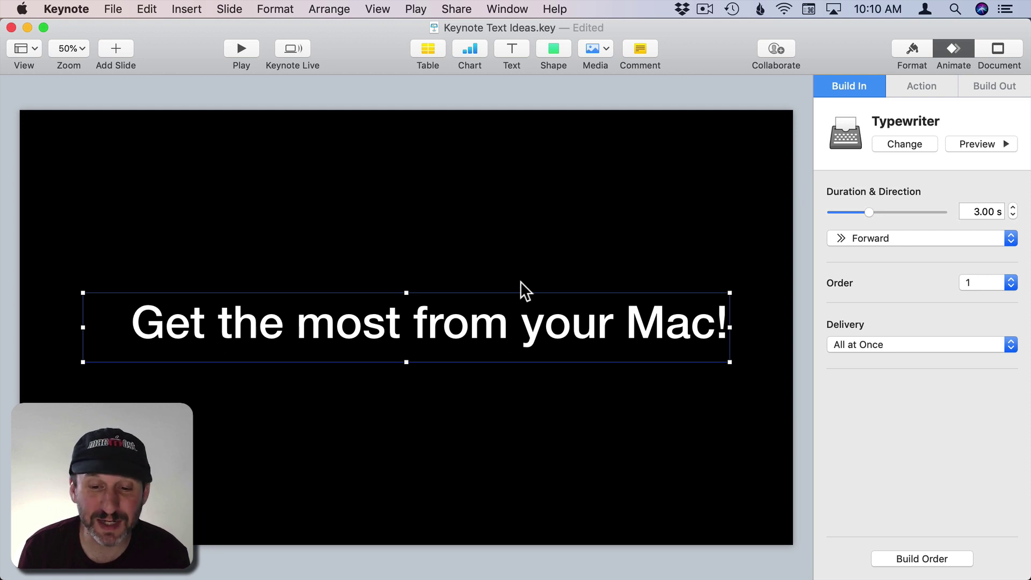
Preview the title's 3.00 s Typewriter build
{"action": "left_click", "coordinate": [984, 143]}
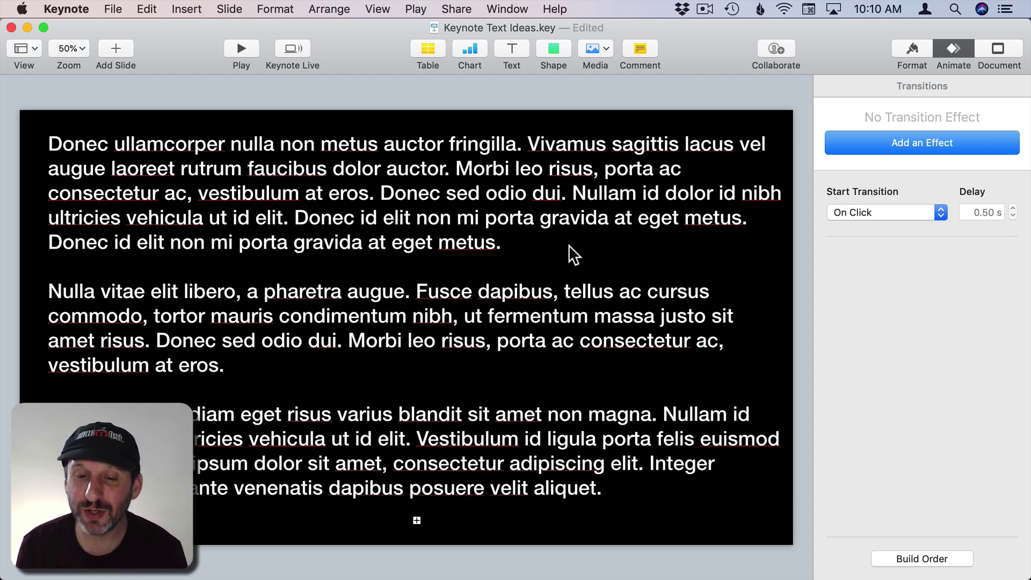
Keep the paragraph text's Typewriter direction at Random and preview the build
{"action": "left_click", "coordinate": [575, 192]}
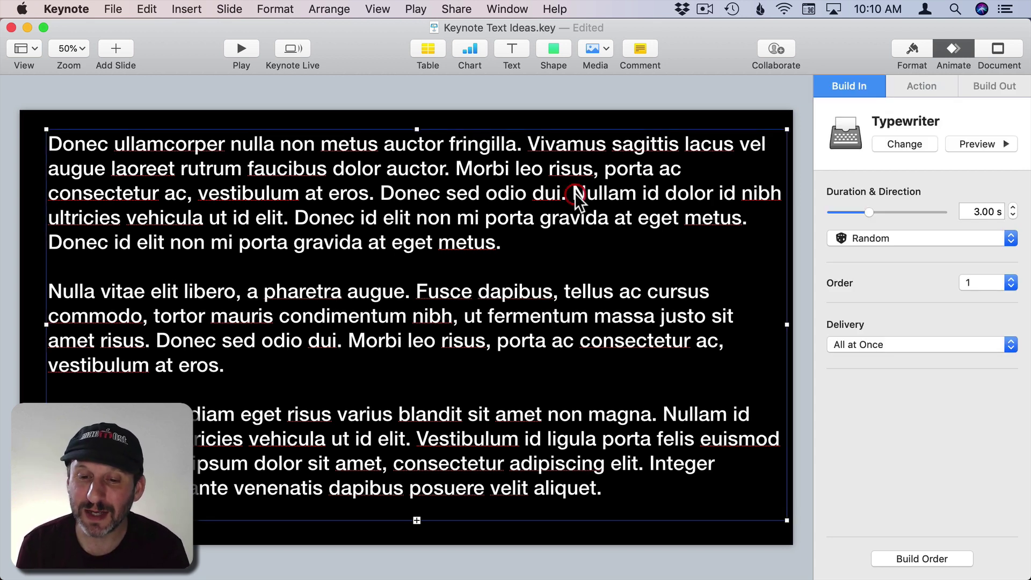
{"action": "left_click", "coordinate": [892, 232]}
{"action": "left_click", "coordinate": [872, 170]}
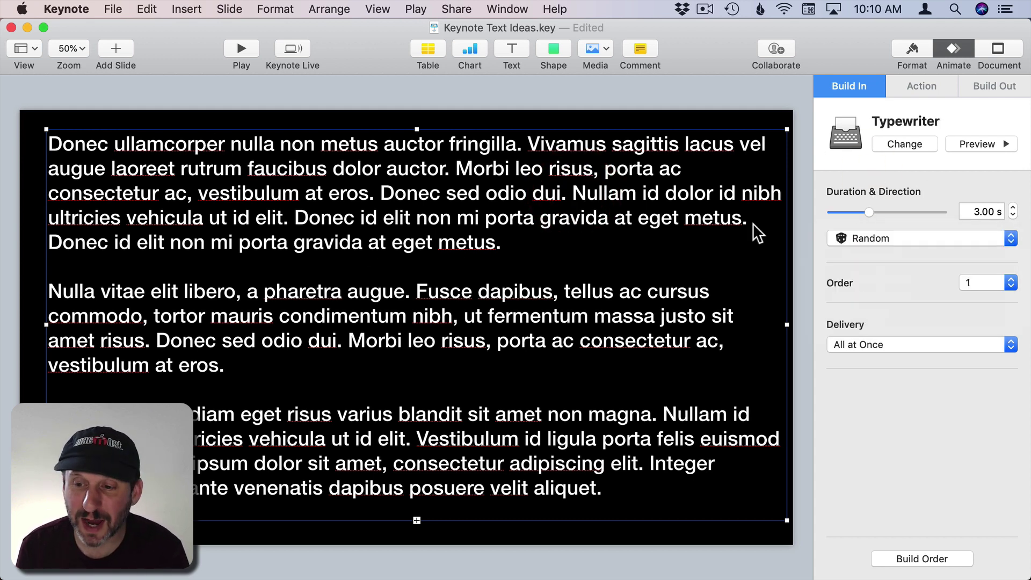
{"action": "left_click", "coordinate": [901, 239]}
{"action": "left_click", "coordinate": [954, 163]}
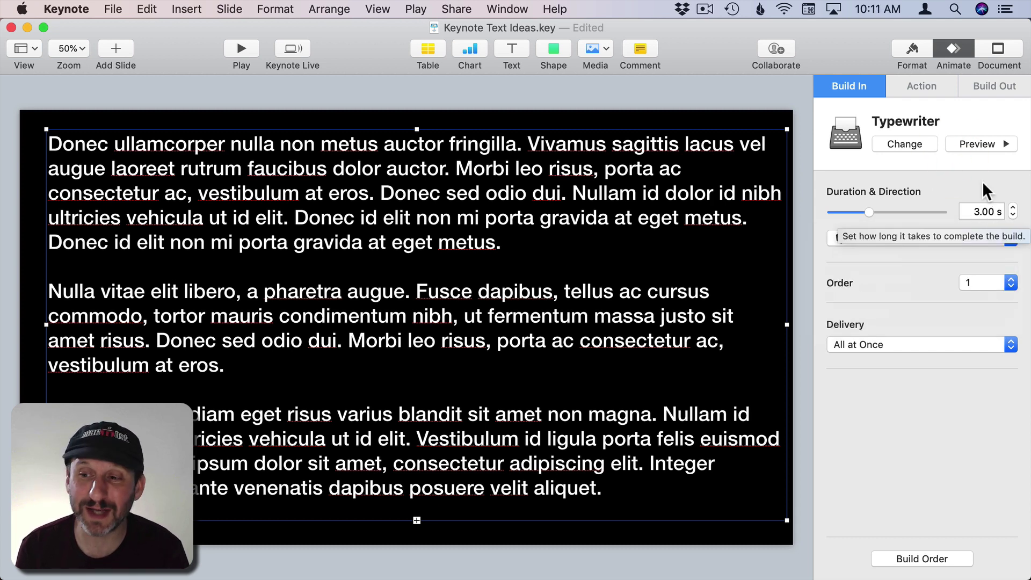
{"action": "left_click", "coordinate": [981, 144]}
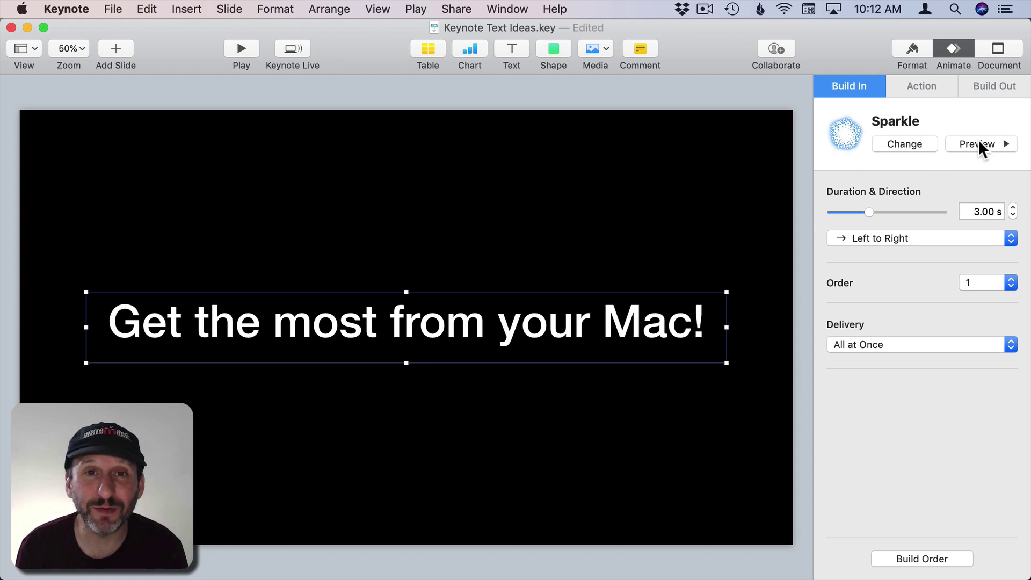
Preview the Sparkle build, then show Text formatting for the next slide's Neon title
{"action": "left_click", "coordinate": [978, 142]}
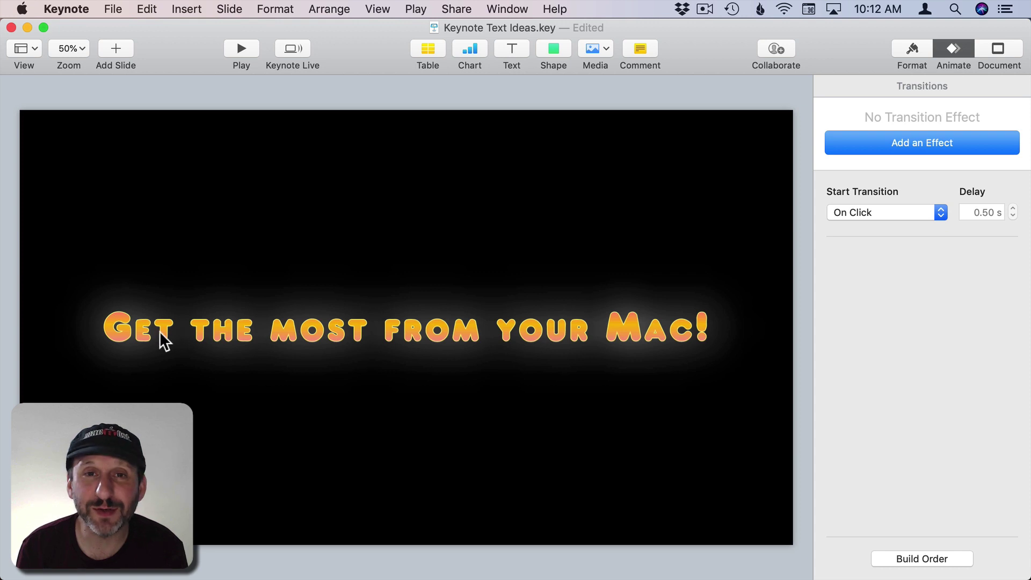
{"action": "left_click", "coordinate": [129, 338]}
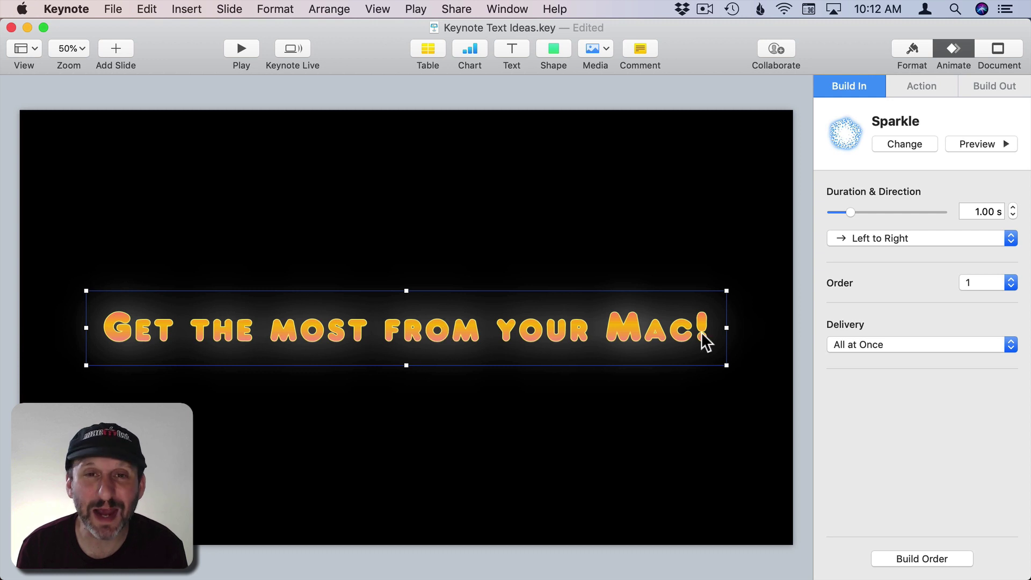
{"action": "left_click", "coordinate": [911, 49]}
{"action": "left_click", "coordinate": [918, 85]}
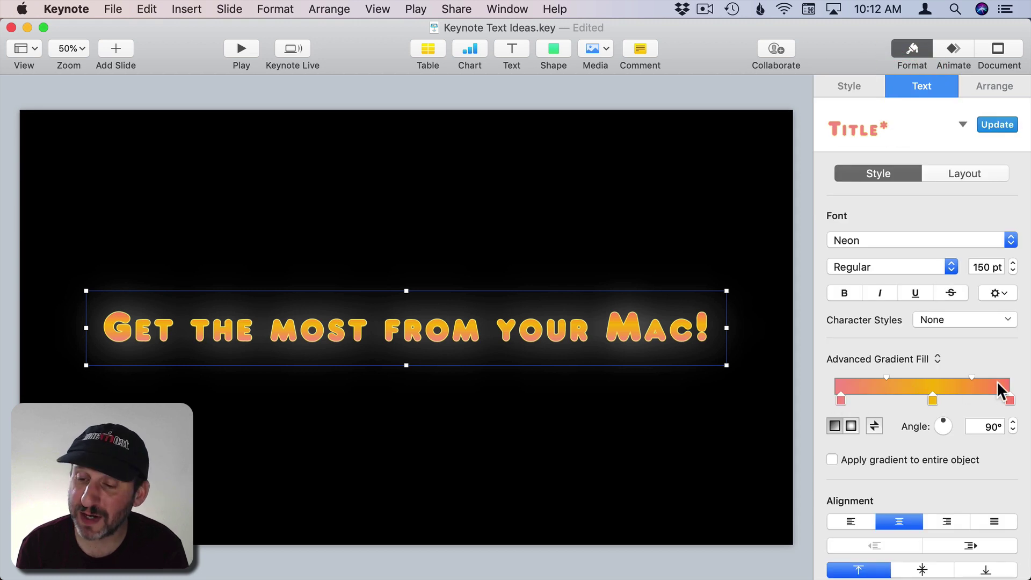
{"action": "left_click", "coordinate": [1000, 293]}
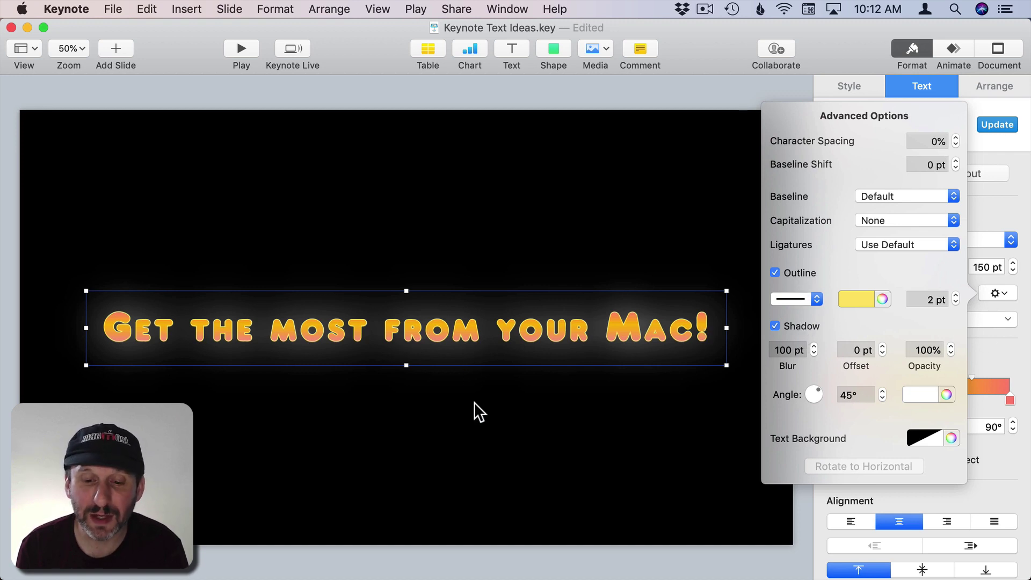
{"action": "left_click", "coordinate": [543, 414]}
{"action": "left_click", "coordinate": [459, 319]}
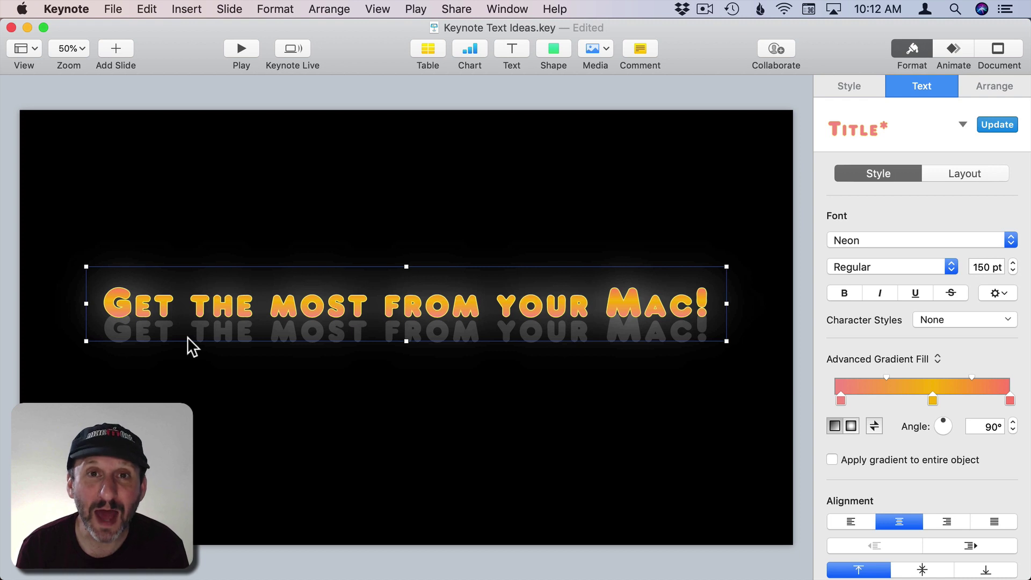
{"action": "key", "text": "super+z"}
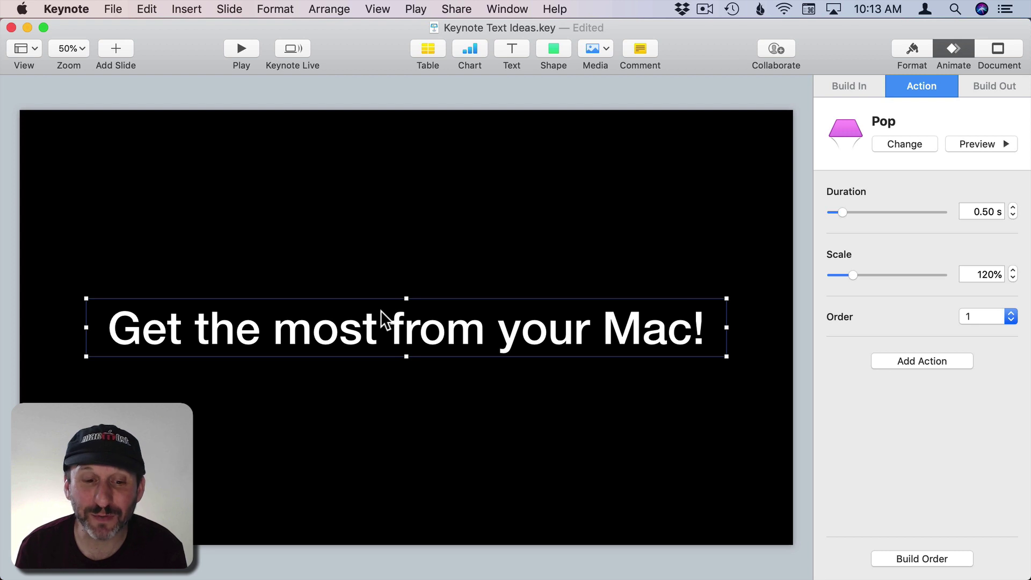
Deselect the title text carrying the 0.50 s Pop action at 120% scale
{"action": "key", "text": "Escape"}
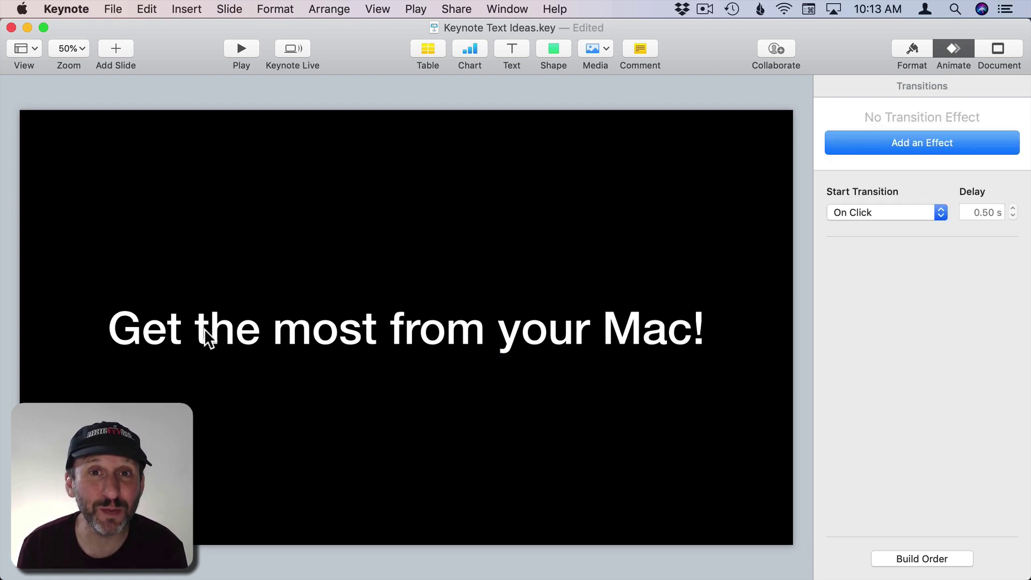
{"action": "left_click", "coordinate": [169, 330]}
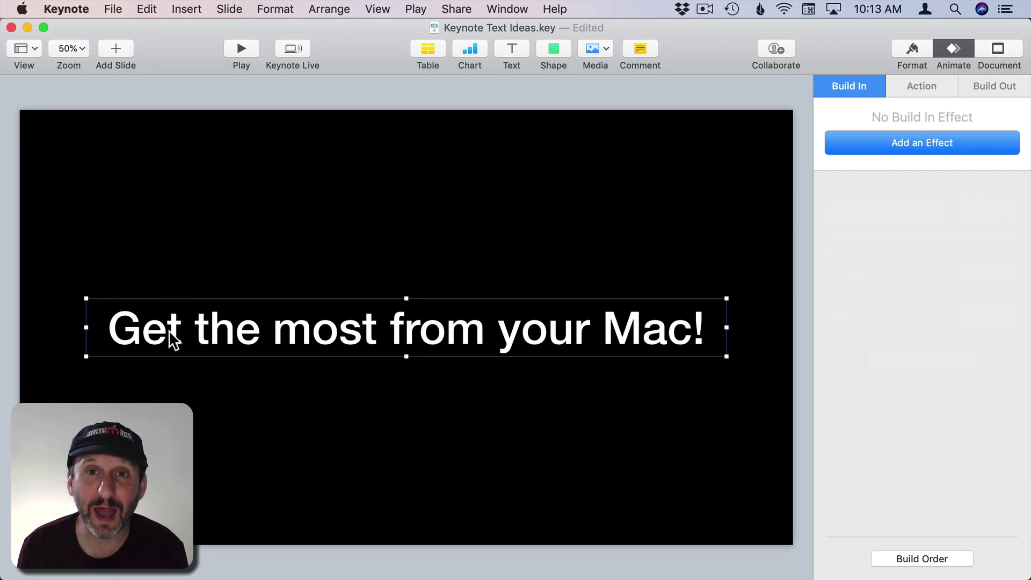
{"action": "left_click", "coordinate": [324, 330]}
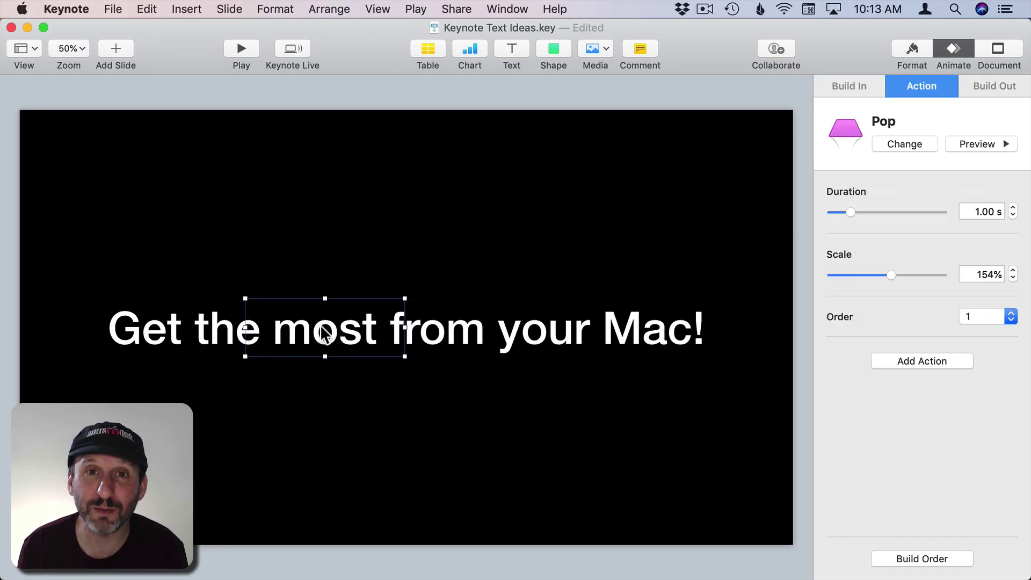
{"action": "key", "text": "shift+Up"}
{"action": "key", "text": "shift+Up"}
{"action": "key", "text": "shift+Up"}
{"action": "key", "text": "shift+Up"}
{"action": "key", "text": "shift+Up"}
{"action": "key", "text": "shift+Up"}
{"action": "key", "text": "shift+Up"}
{"action": "key", "text": "shift+Up"}
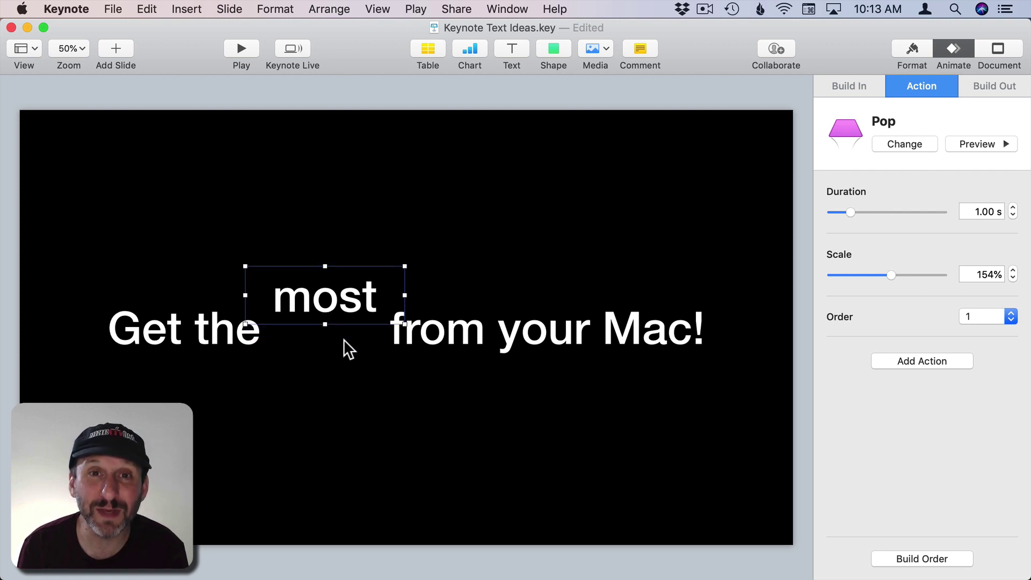
{"action": "double_click", "coordinate": [310, 343]}
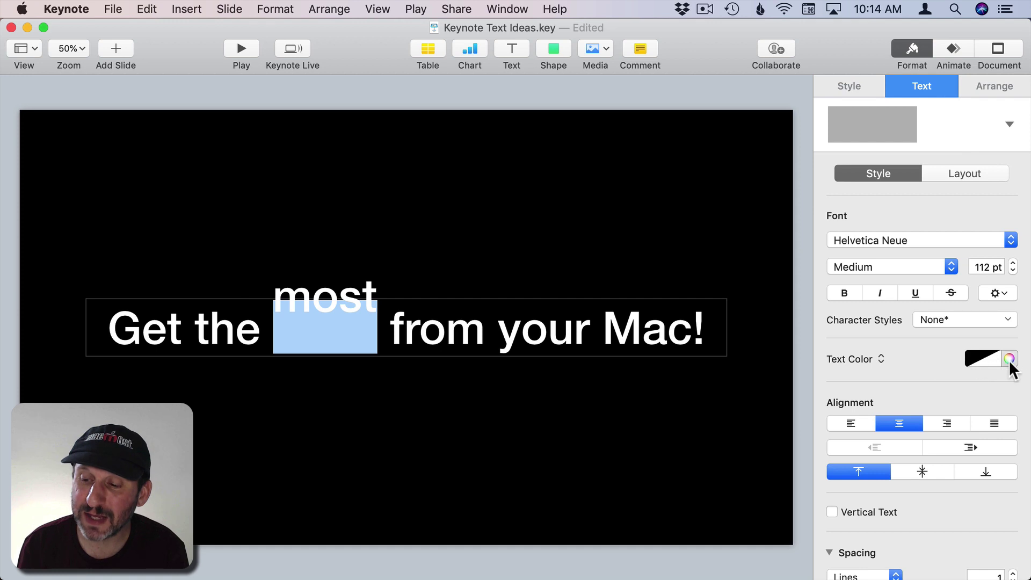
{"action": "left_click", "coordinate": [1009, 358]}
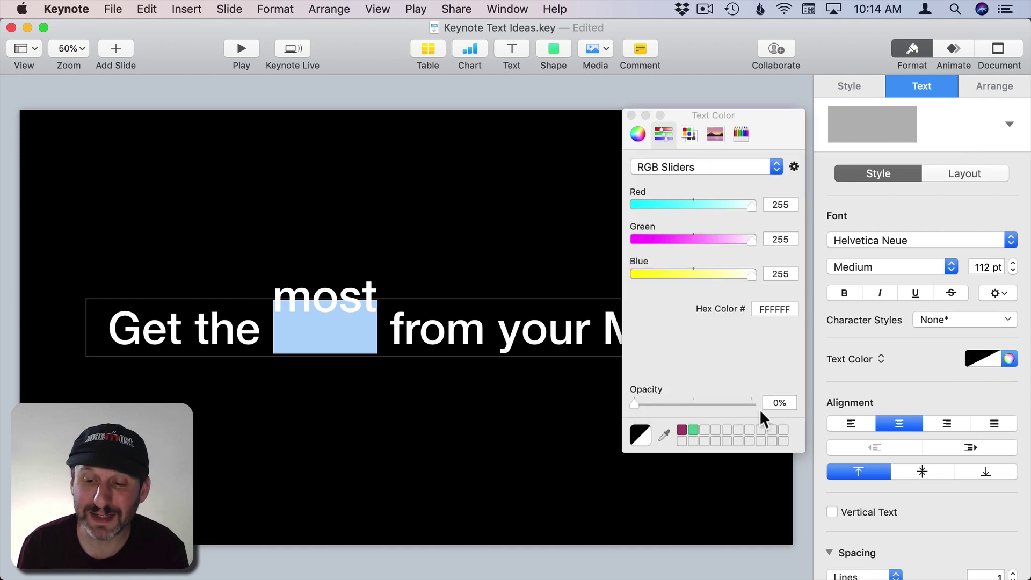
{"action": "double_click", "coordinate": [244, 329]}
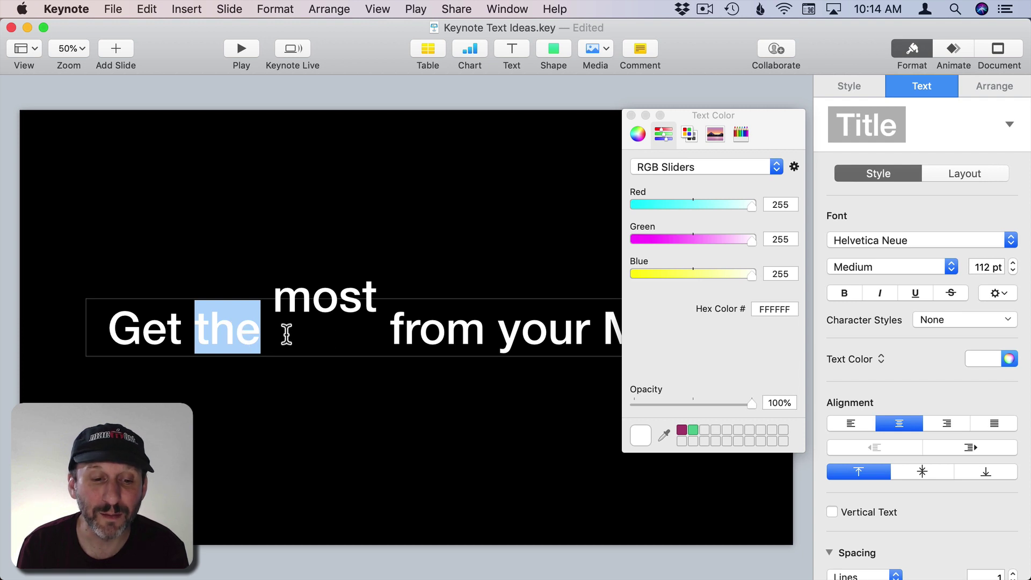
{"action": "left_click", "coordinate": [630, 114]}
{"action": "left_click", "coordinate": [388, 206]}
{"action": "left_click", "coordinate": [316, 303]}
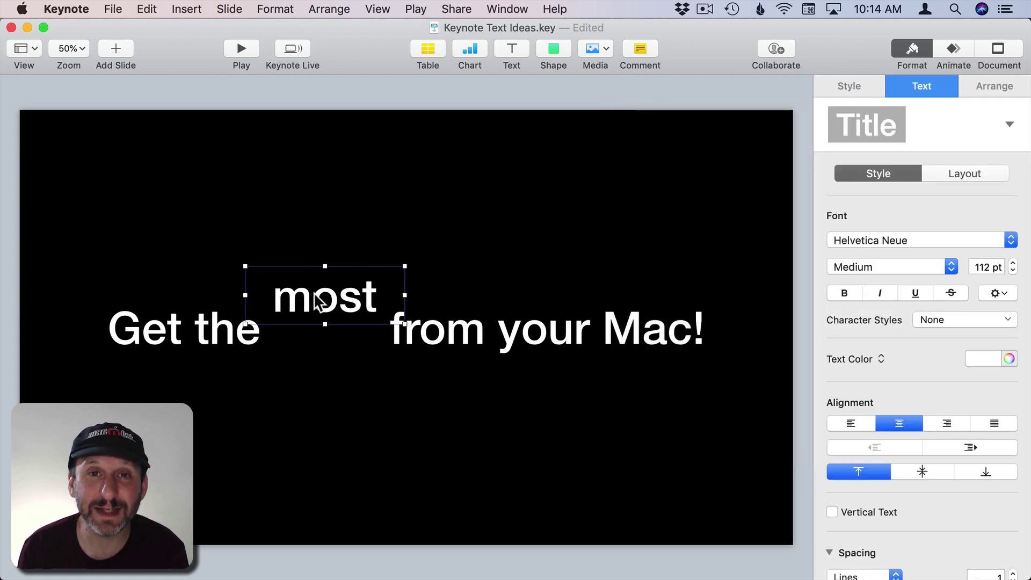
{"action": "key", "text": "Down"}
{"action": "key", "text": "Down"}
{"action": "key", "text": "Down"}
{"action": "key", "text": "Down"}
{"action": "key", "text": "Down"}
{"action": "key", "text": "Down"}
{"action": "key", "text": "Down"}
{"action": "key", "text": "Down"}
{"action": "key", "text": "Down"}
{"action": "key", "text": "Down"}
{"action": "key", "text": "Down"}
{"action": "key", "text": "Down"}
{"action": "key", "text": "Down"}
{"action": "key", "text": "Down"}
{"action": "key", "text": "Down"}
{"action": "key", "text": "Down"}
{"action": "key", "text": "Down"}
{"action": "key", "text": "Down"}
{"action": "key", "text": "Down"}
{"action": "key", "text": "Down"}
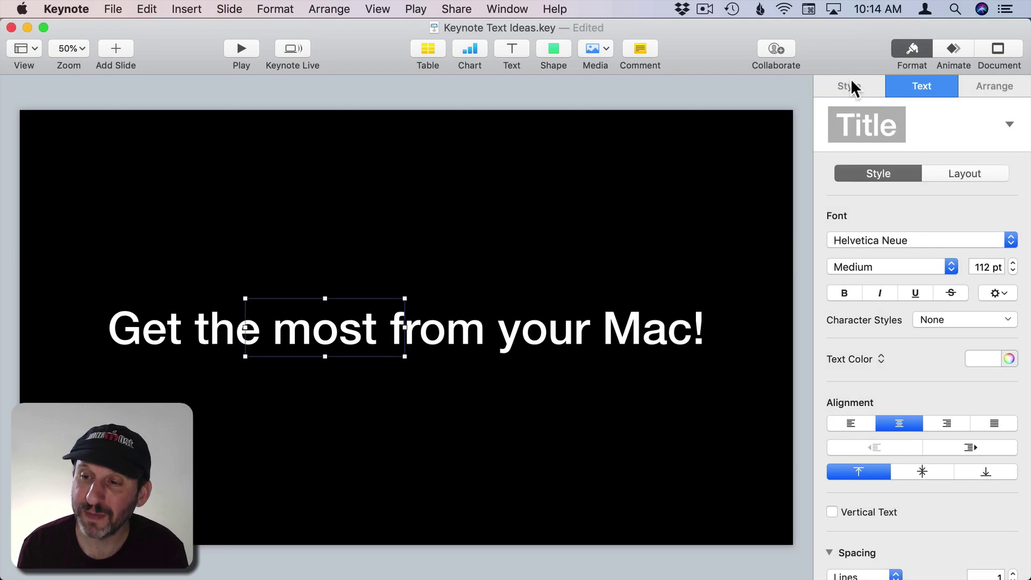
In Build Order, set the 1.00 s Pop build on 'most' to start On Click
{"action": "left_click", "coordinate": [953, 49]}
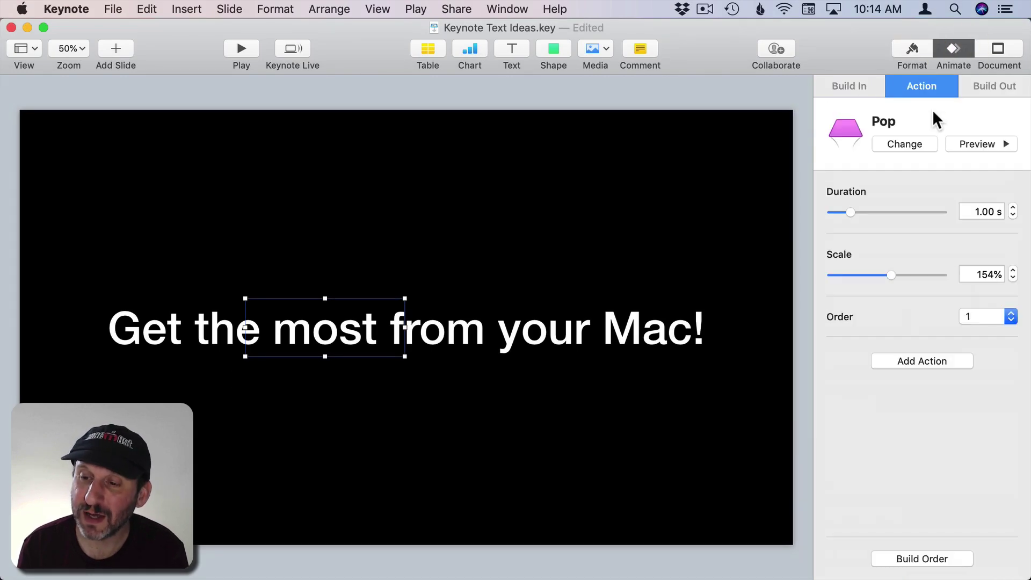
{"action": "left_click", "coordinate": [925, 558]}
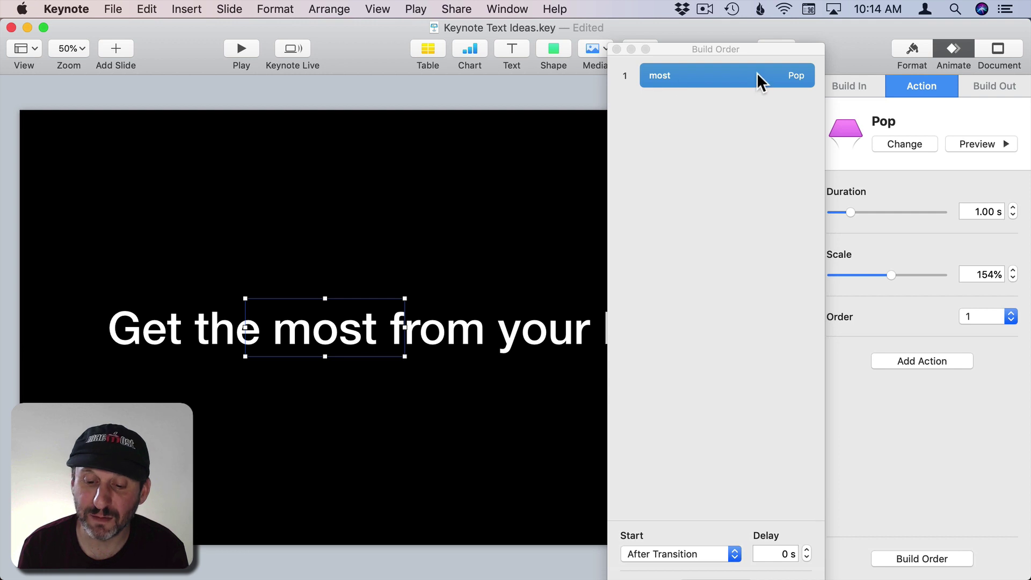
{"action": "left_click", "coordinate": [661, 554]}
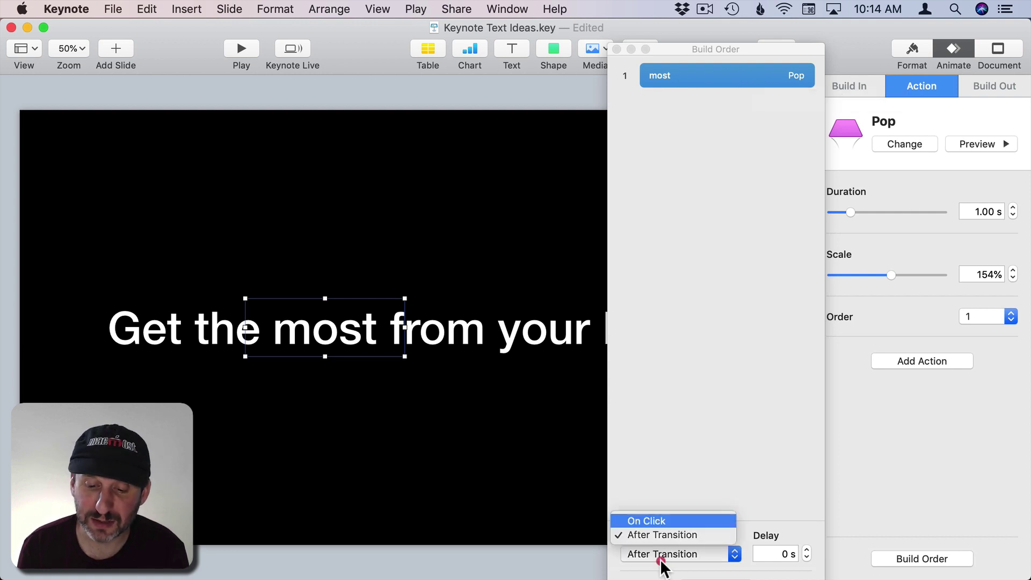
{"action": "left_click", "coordinate": [661, 523]}
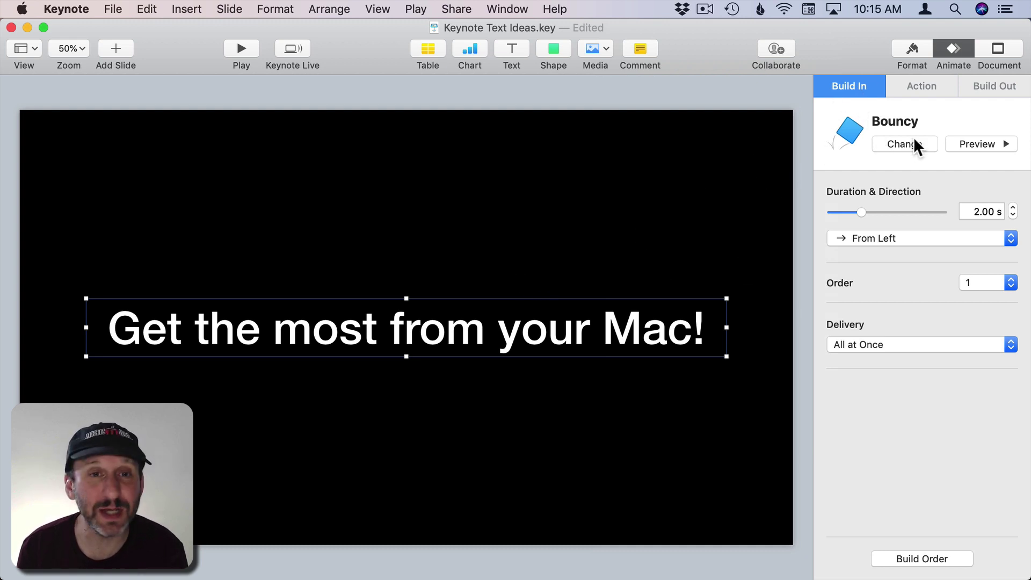
Preview the title's Bouncy build-in, then reselect the title to view its 2.00 s Bouncy build-out
{"action": "left_click", "coordinate": [977, 145]}
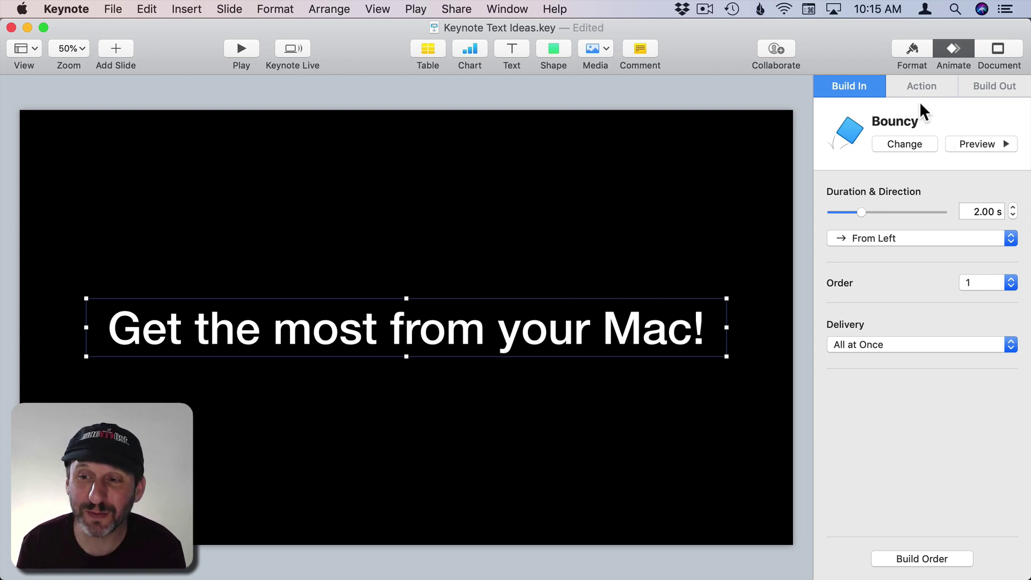
{"action": "left_click", "coordinate": [791, 163]}
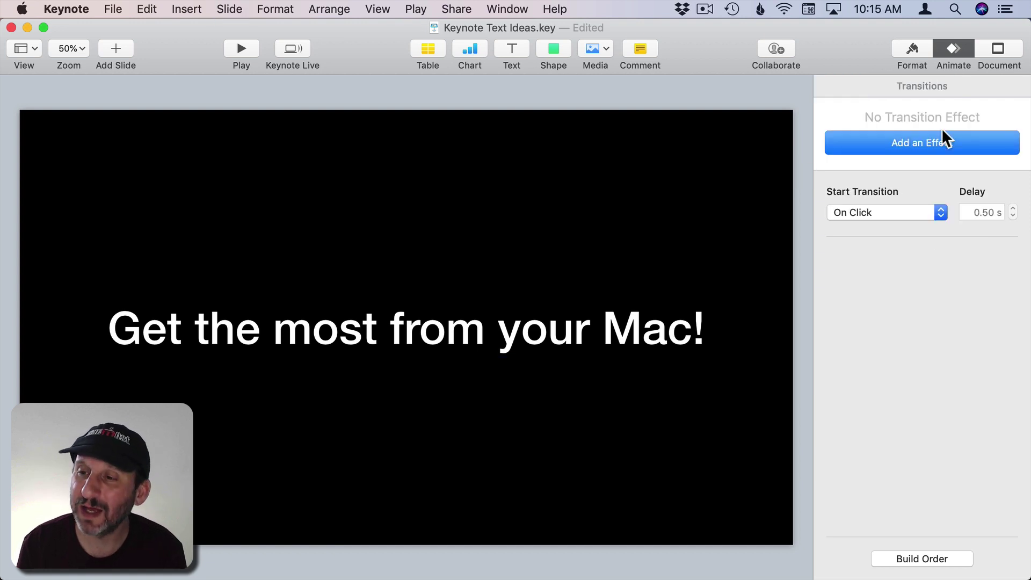
{"action": "left_click", "coordinate": [626, 319]}
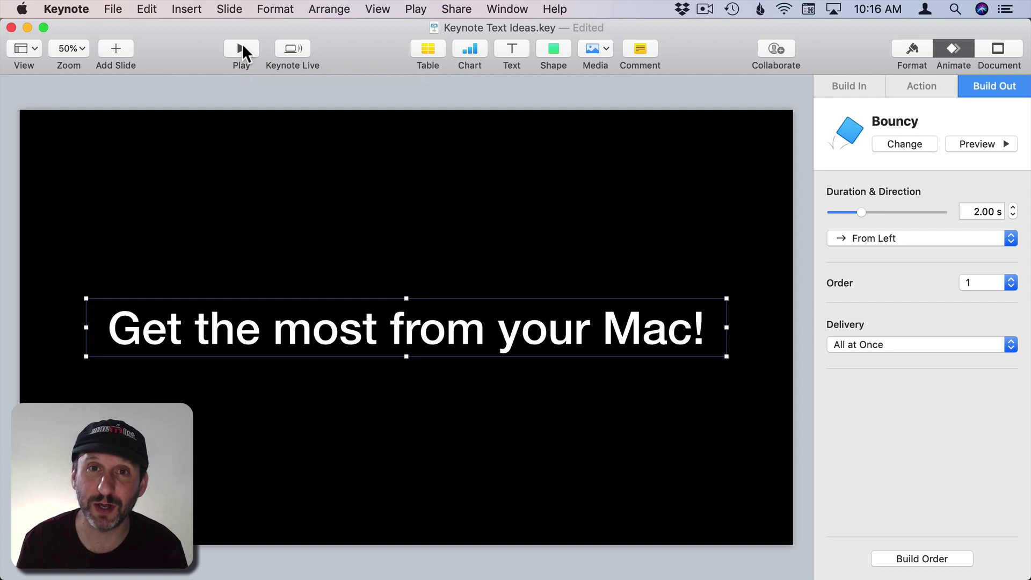
Check the title's Vanish build-out on the next slide, then advance to the blank Magic Move slide
{"action": "key", "text": "Escape"}
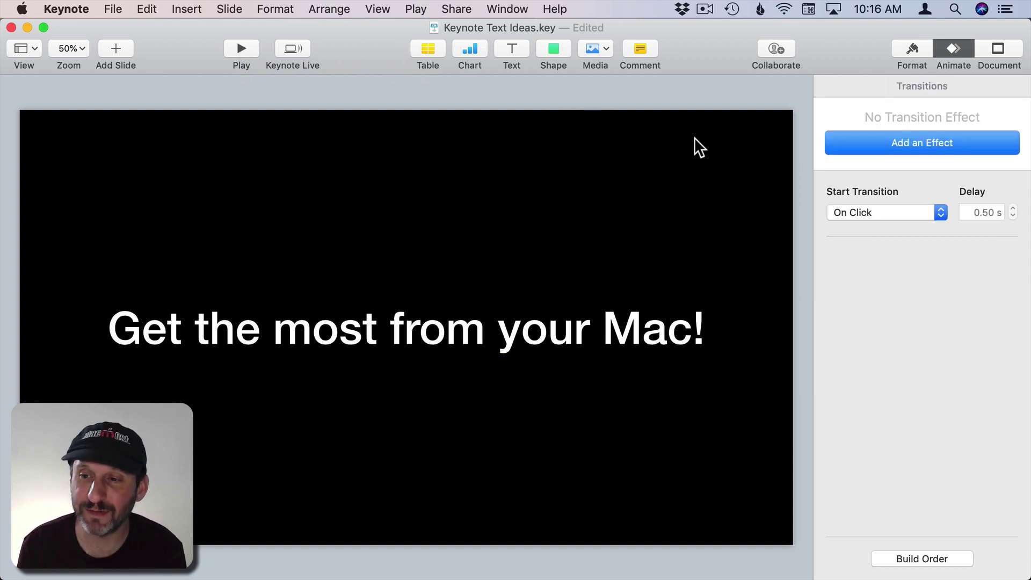
{"action": "left_click", "coordinate": [536, 336]}
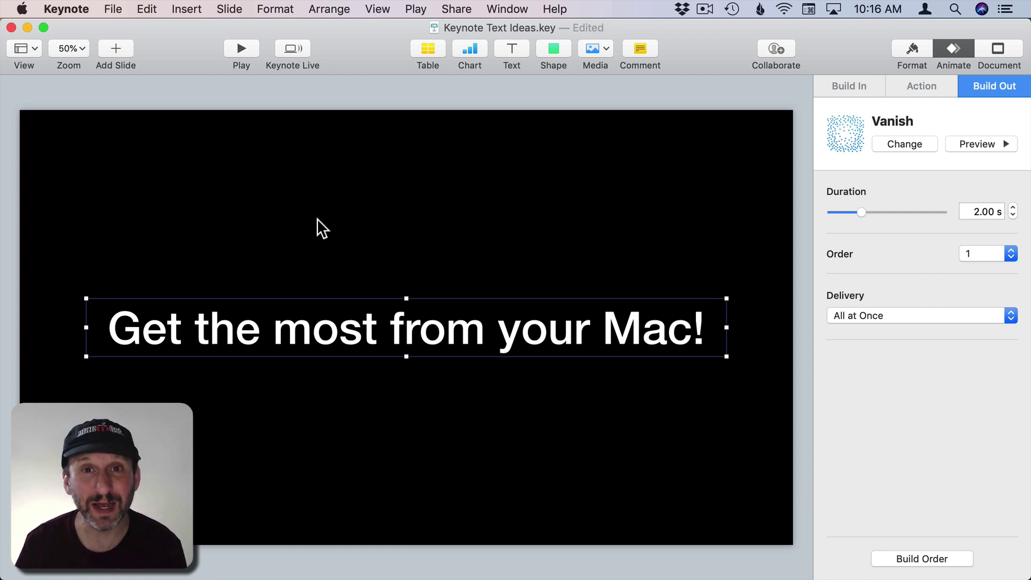
{"action": "key", "text": "Delete"}
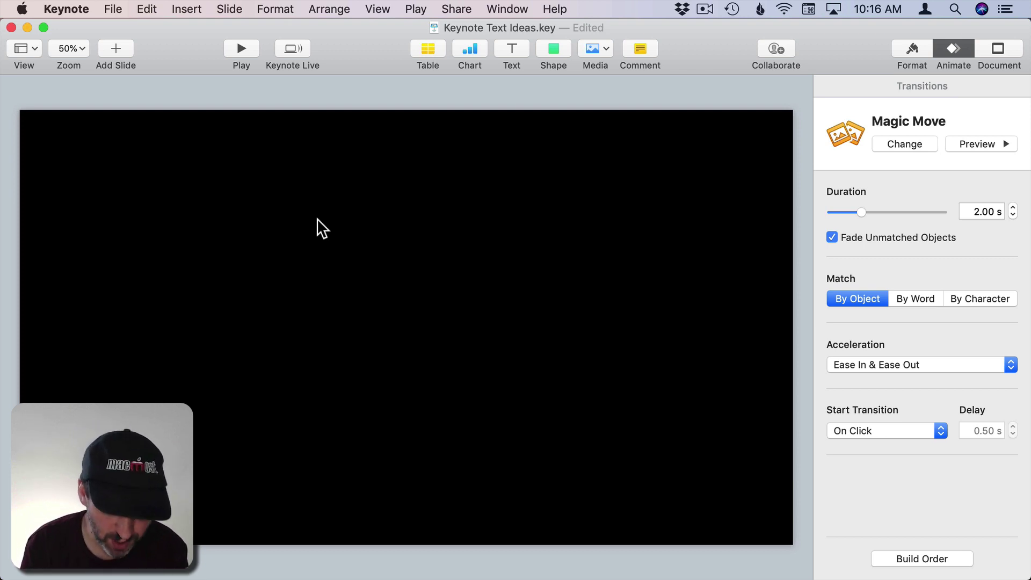
Zoom out and inspect the off-slide words Get, most, your, from and the
{"action": "key", "text": "super+shift+comma"}
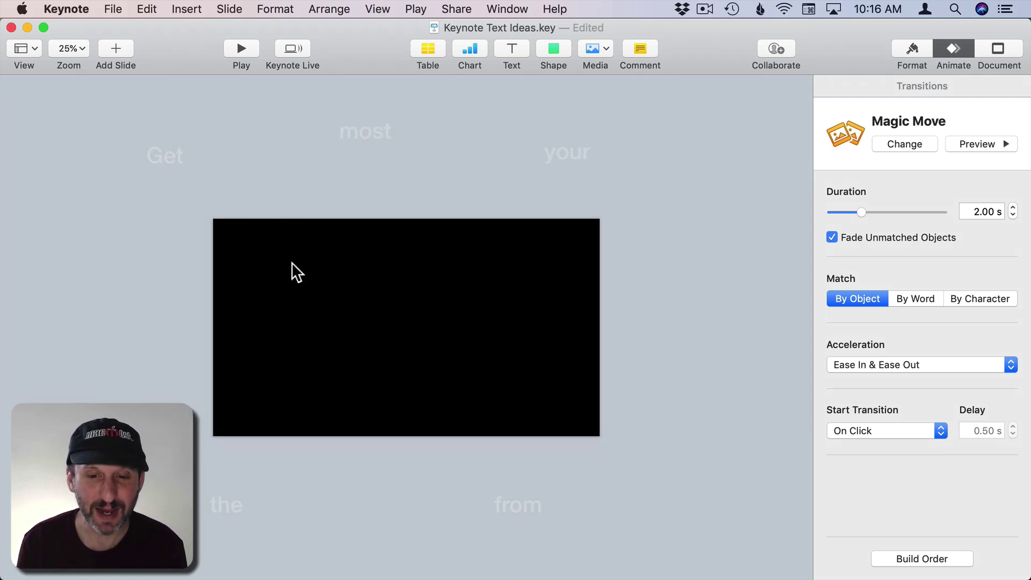
{"action": "left_click", "coordinate": [171, 157]}
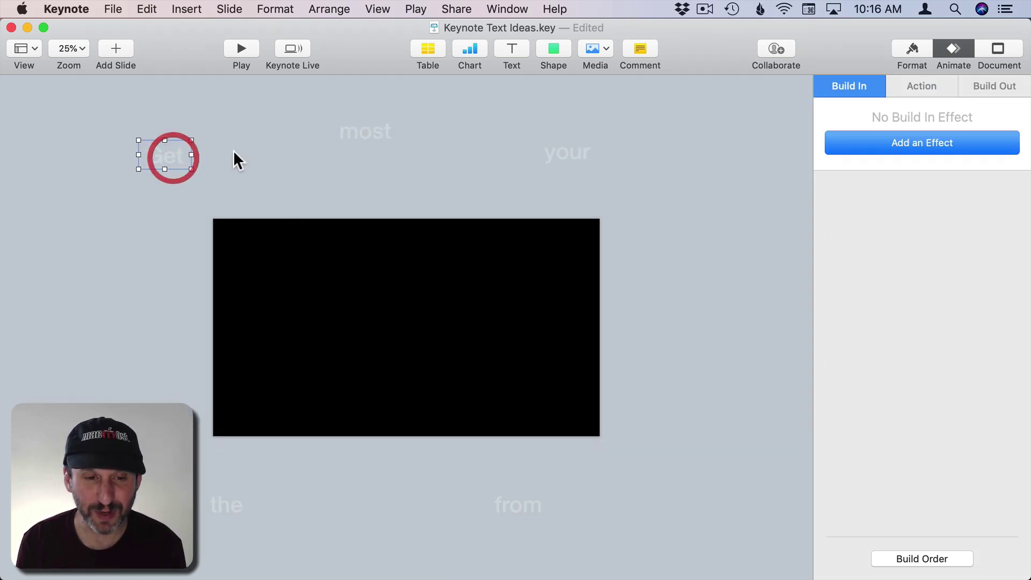
{"action": "left_click", "coordinate": [372, 130]}
{"action": "left_click", "coordinate": [565, 152]}
{"action": "left_click", "coordinate": [516, 507]}
{"action": "left_click", "coordinate": [226, 504]}
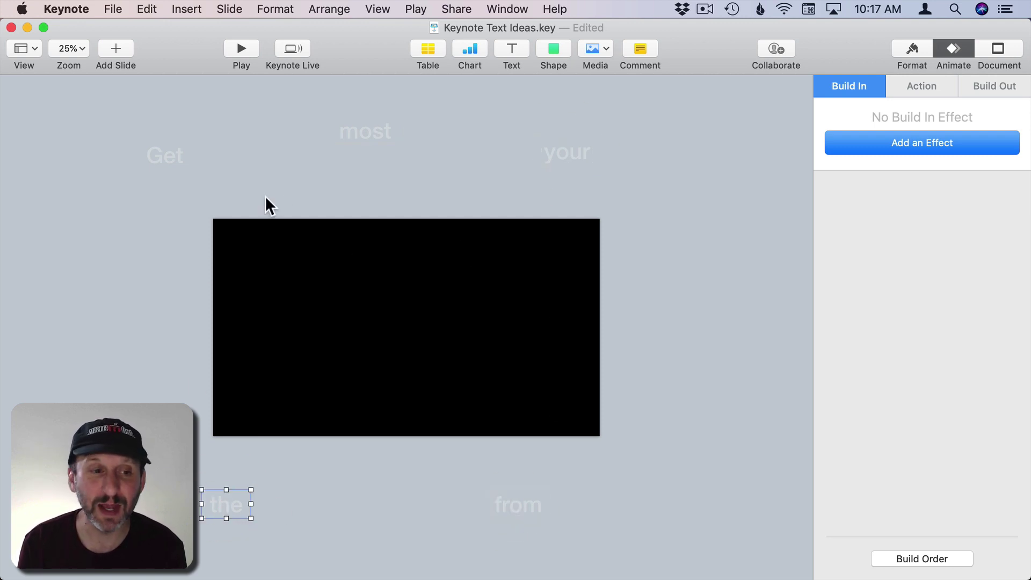
Show the Navigator and compare Magic Move slides 19 and 20, checking the words Get, the, most
{"action": "left_click", "coordinate": [33, 47]}
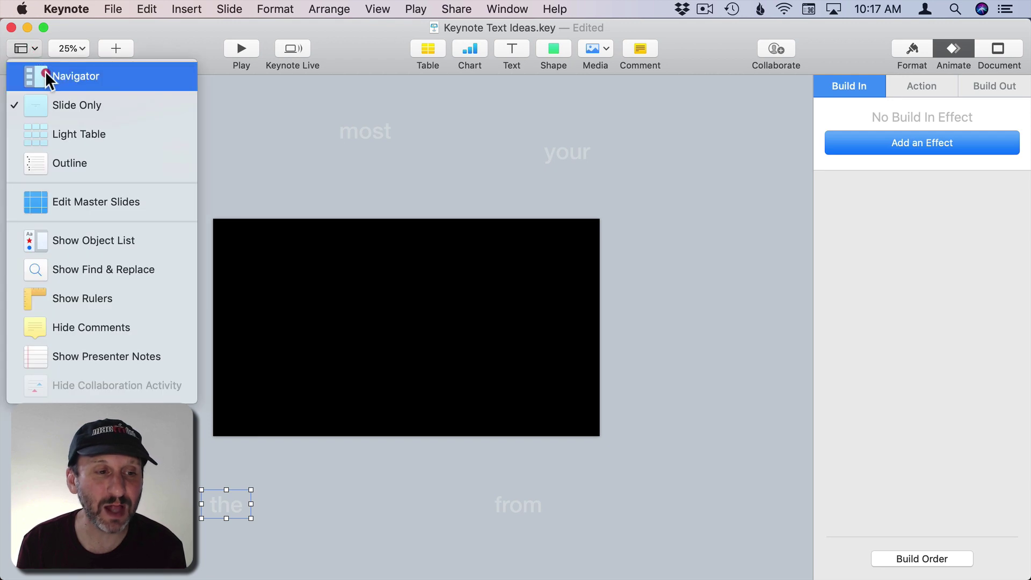
{"action": "left_click", "coordinate": [45, 72]}
{"action": "scroll", "coordinate": [70, 541], "scroll_direction": "down", "scroll_amount": 3}
{"action": "left_click", "coordinate": [63, 448]}
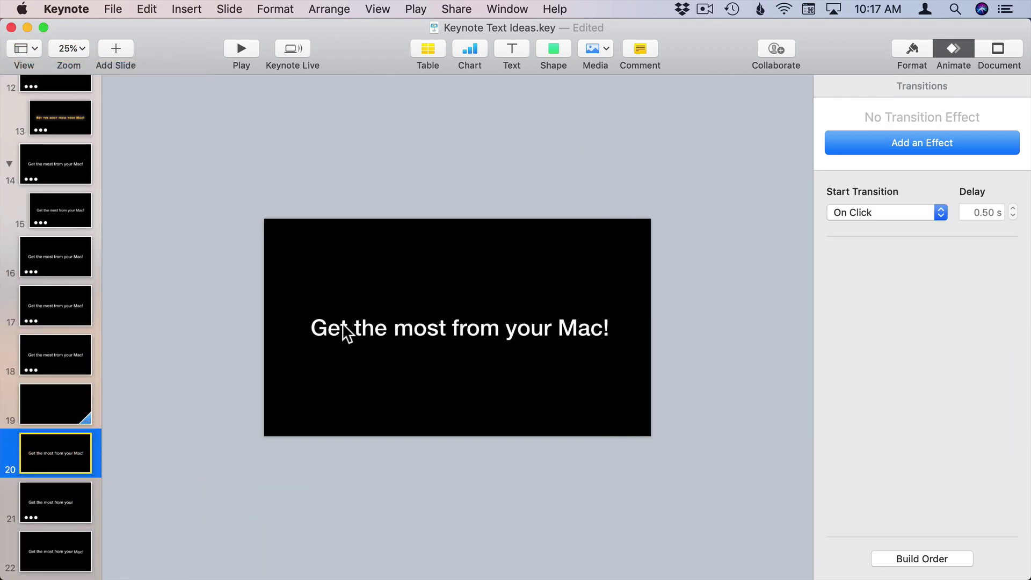
{"action": "left_click", "coordinate": [326, 326]}
{"action": "left_click", "coordinate": [368, 325]}
{"action": "left_click", "coordinate": [410, 325]}
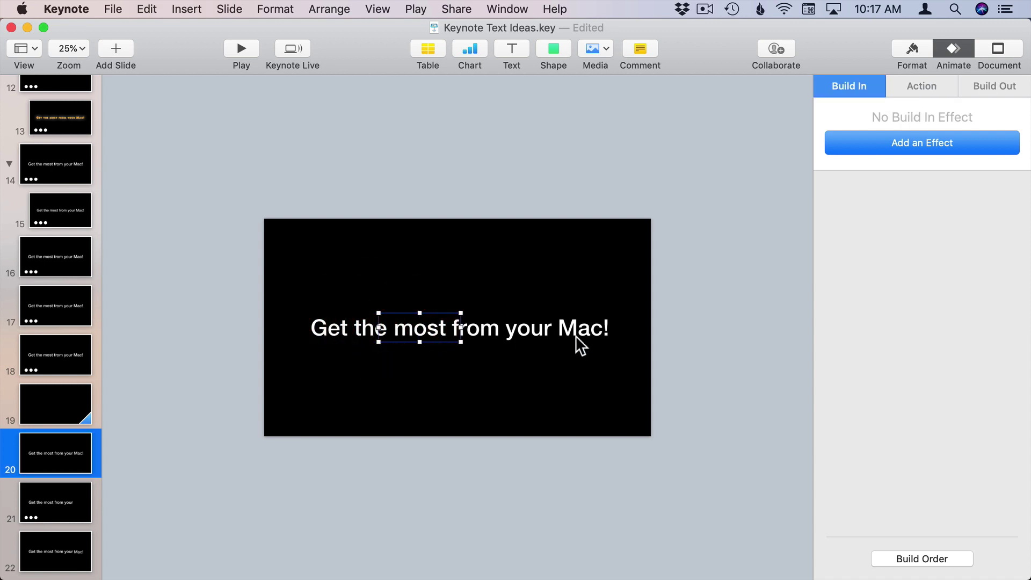
{"action": "left_click", "coordinate": [49, 413]}
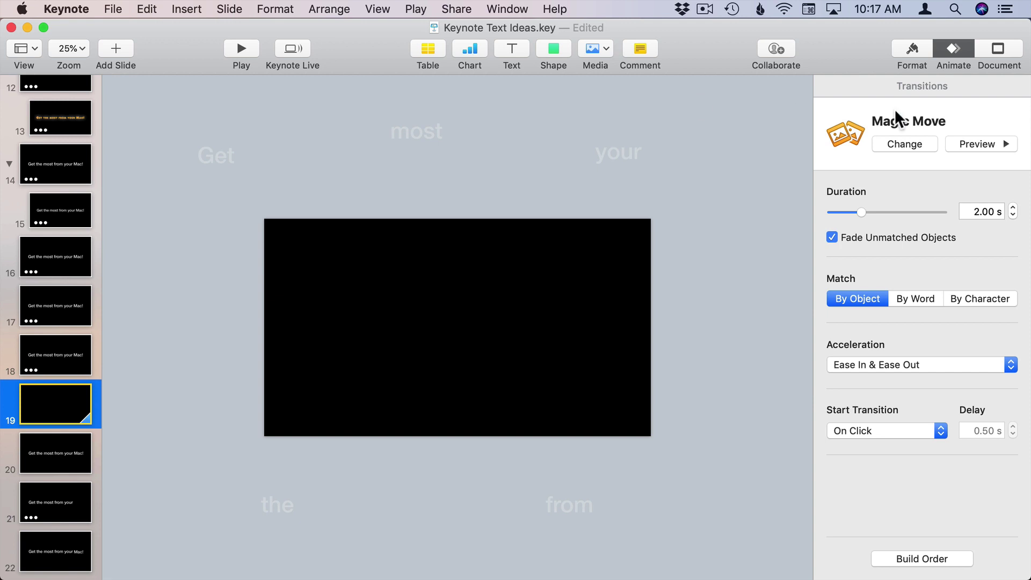
{"action": "left_click", "coordinate": [56, 452]}
{"action": "left_click", "coordinate": [60, 415]}
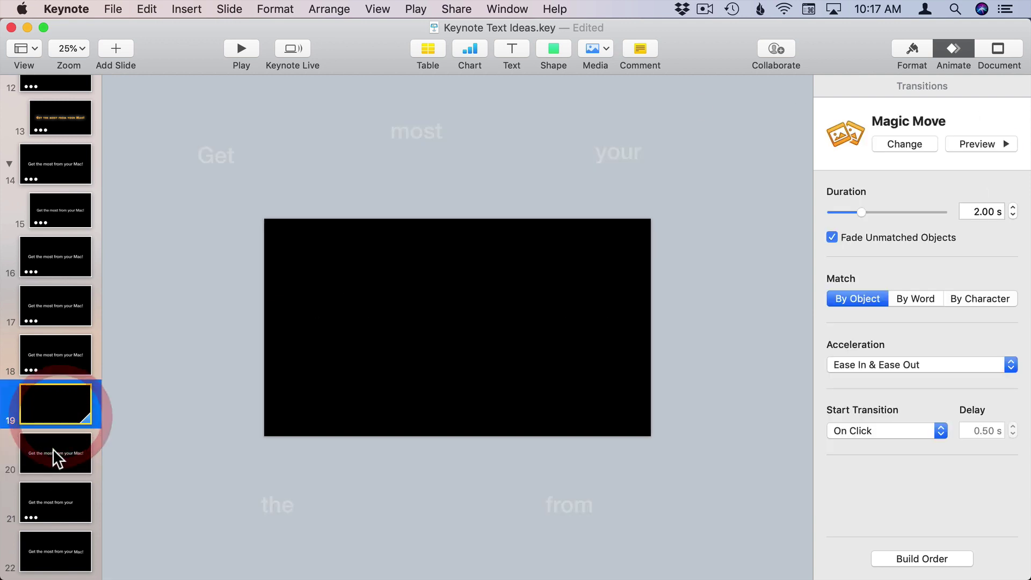
{"action": "left_click", "coordinate": [52, 449]}
{"action": "left_click", "coordinate": [57, 416]}
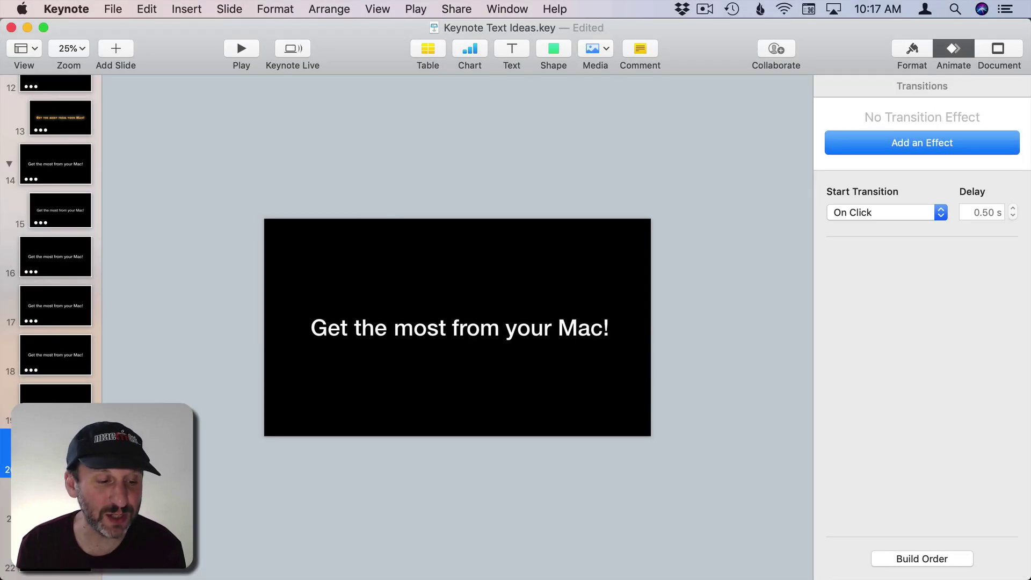
Return to slide 19 and recheck the off-slide words Get, most and your
{"action": "left_click", "coordinate": [56, 403]}
{"action": "left_click", "coordinate": [217, 156]}
{"action": "left_click", "coordinate": [425, 131]}
{"action": "left_click", "coordinate": [611, 151]}
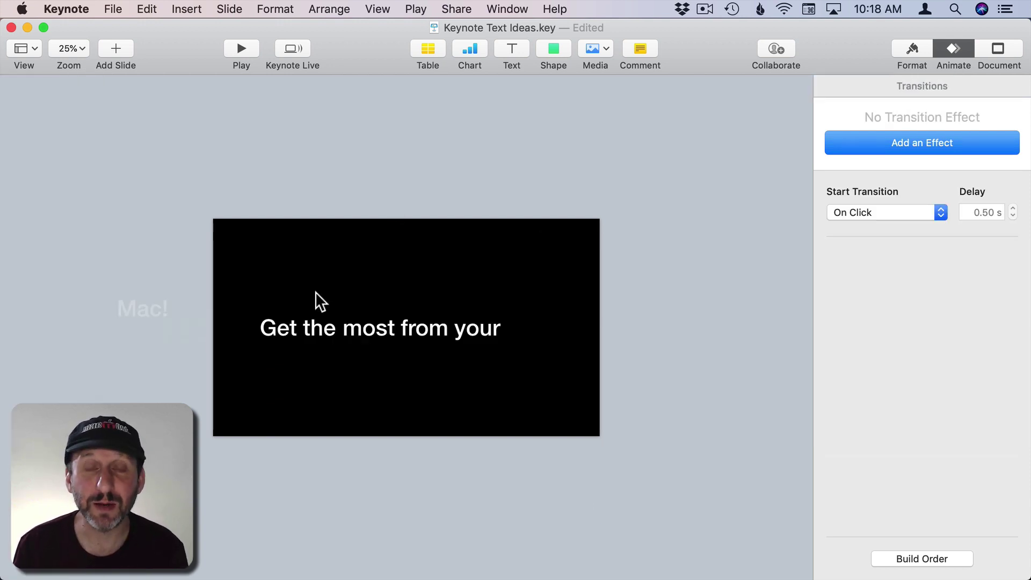
Preview the off-slide Mac! box's 1.00 s Move action, then select Mac! on the slide
{"action": "left_click", "coordinate": [137, 311]}
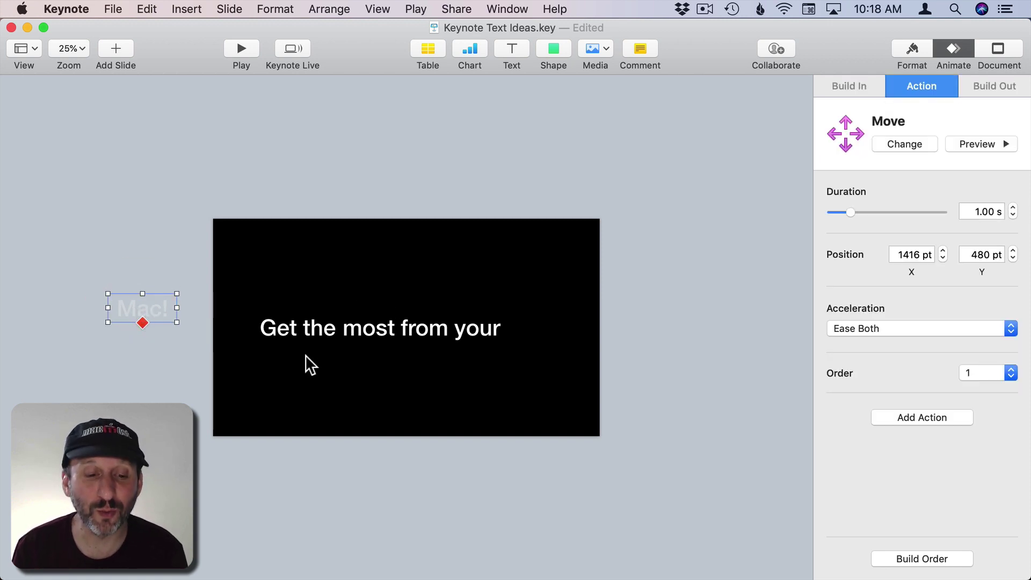
{"action": "left_click", "coordinate": [301, 329]}
{"action": "left_click", "coordinate": [329, 327]}
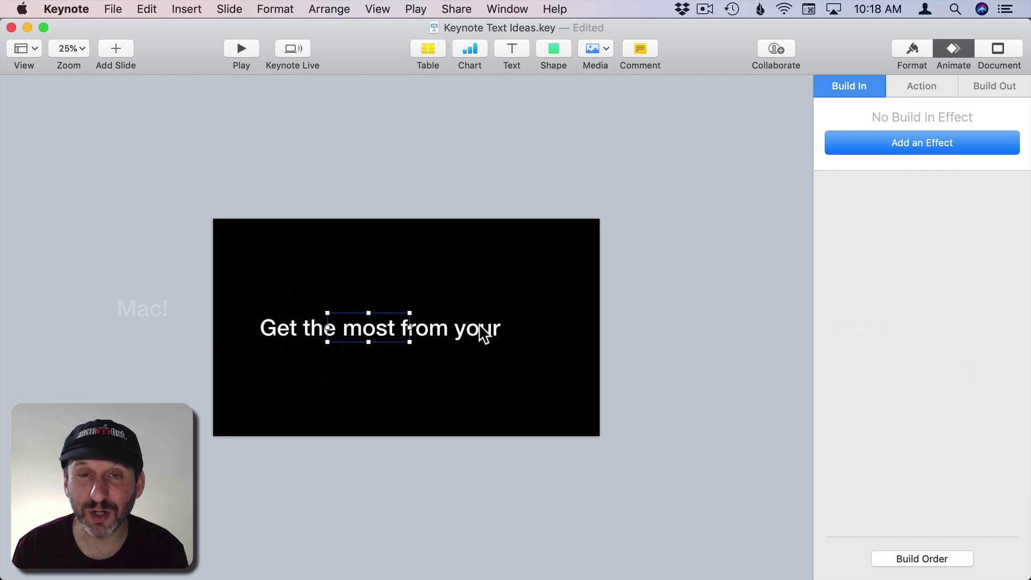
{"action": "left_click", "coordinate": [127, 302]}
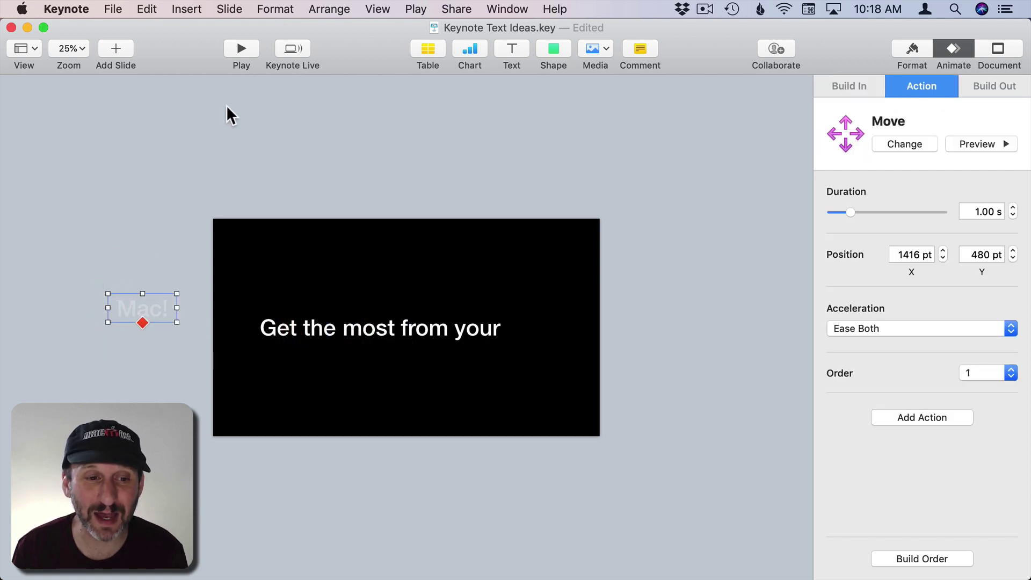
{"action": "left_click", "coordinate": [970, 146]}
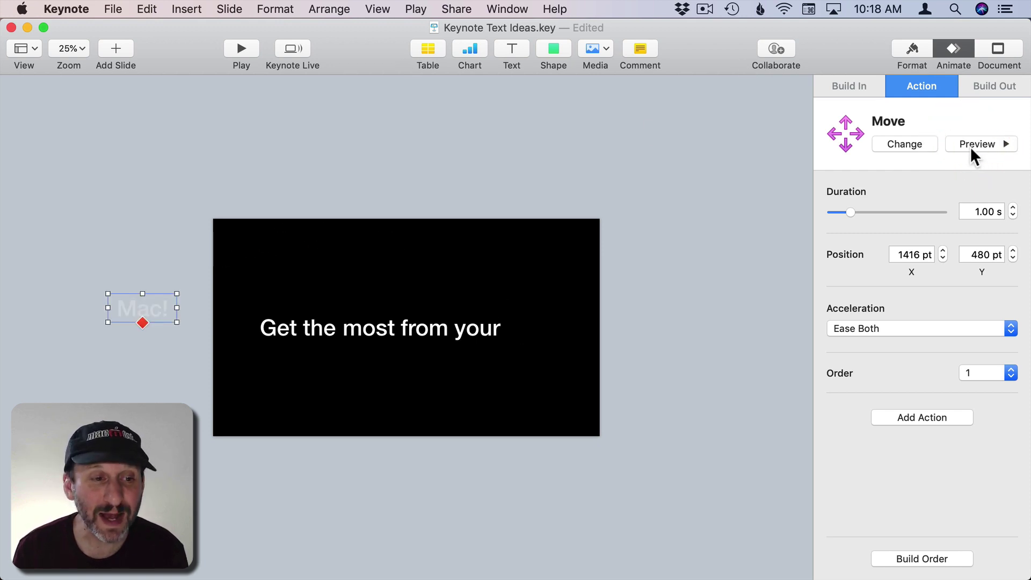
{"action": "left_click", "coordinate": [970, 147]}
{"action": "left_click_drag", "start_coordinate": [338, 333], "coordinate": [544, 333]}
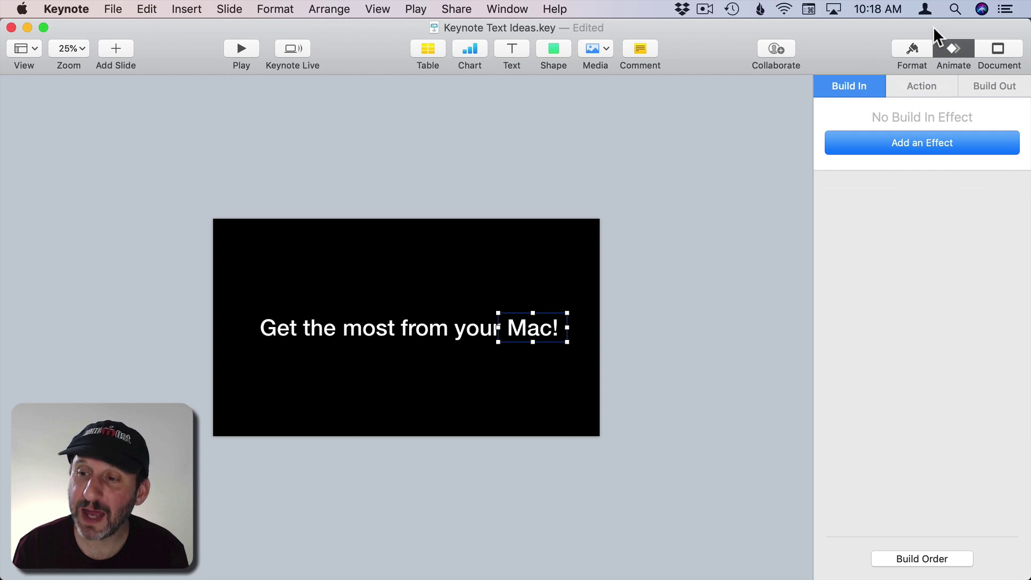
Add a Move action to 'Mac!' and preview it
{"action": "left_click", "coordinate": [923, 83]}
{"action": "left_click", "coordinate": [909, 144]}
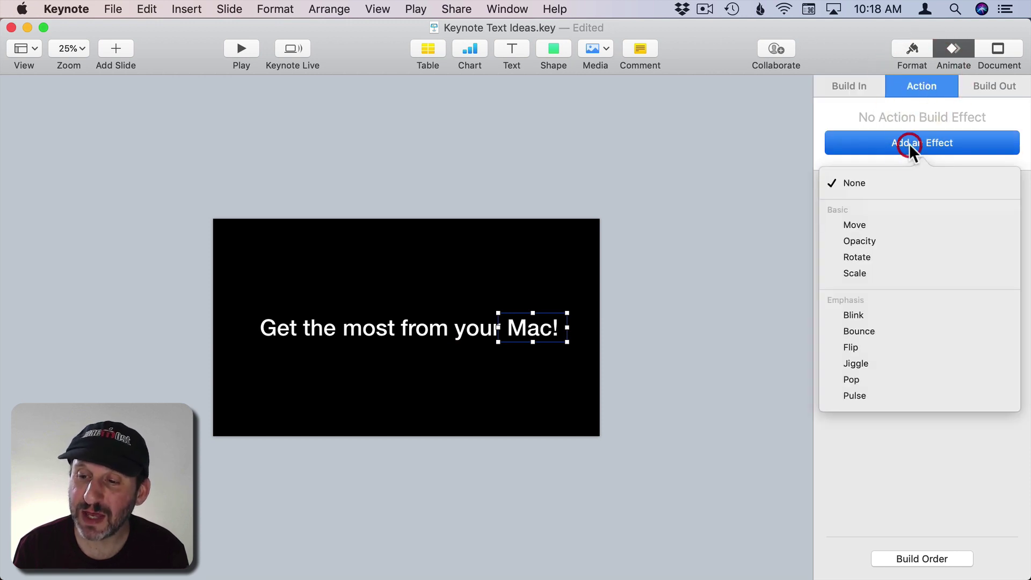
{"action": "left_click", "coordinate": [859, 218]}
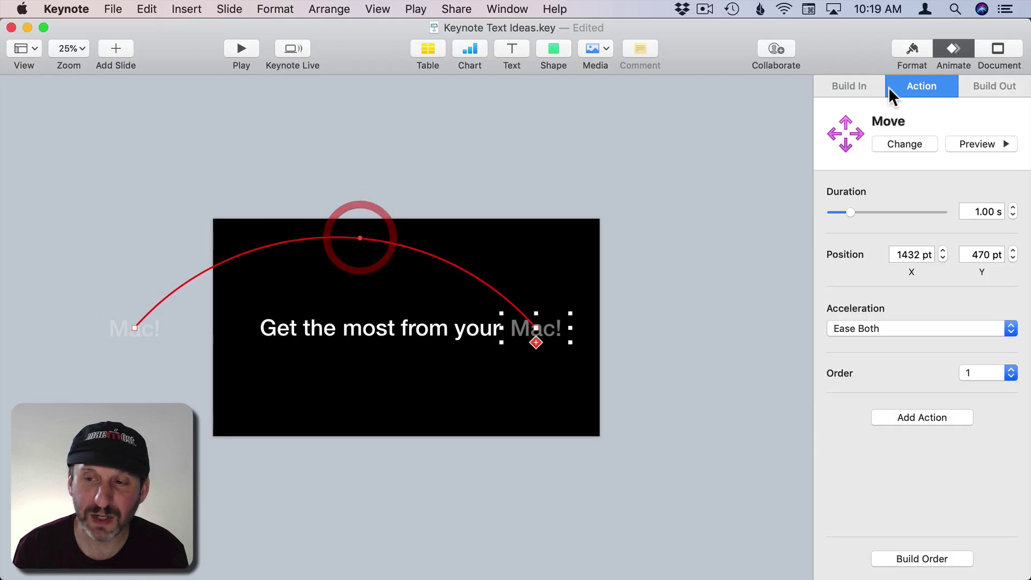
{"action": "left_click", "coordinate": [987, 140]}
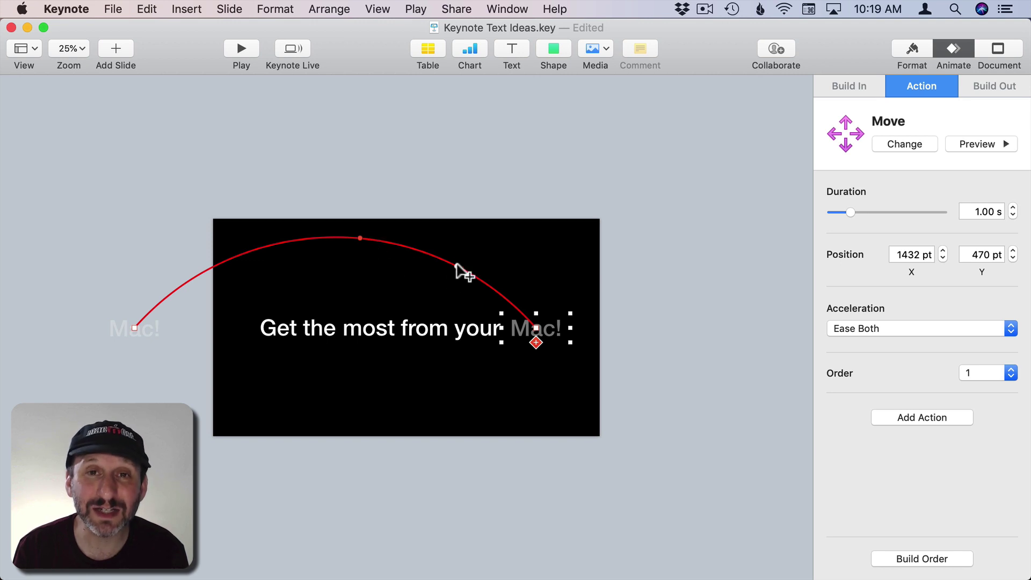
Drag points on the motion path into a wavy curve looping below and above, then preview
{"action": "left_click_drag", "start_coordinate": [456, 272], "coordinate": [426, 299]}
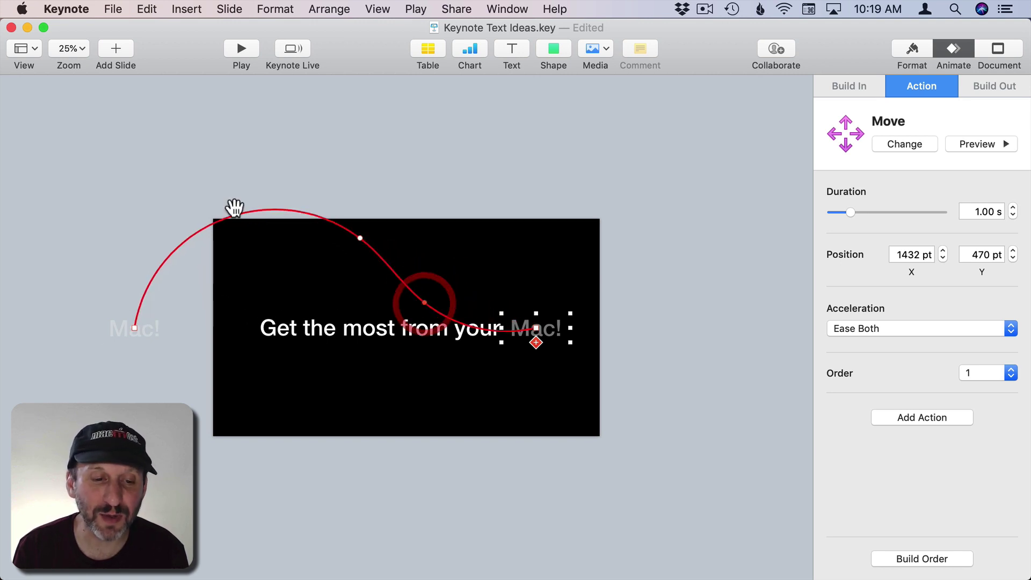
{"action": "left_click_drag", "start_coordinate": [222, 219], "coordinate": [311, 370]}
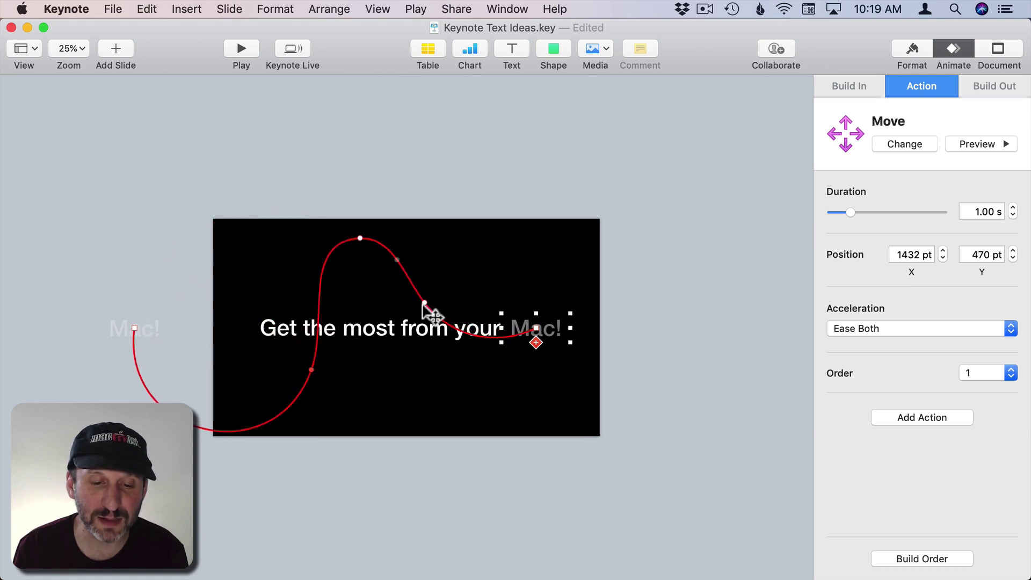
{"action": "left_click_drag", "start_coordinate": [475, 333], "coordinate": [493, 253]}
{"action": "left_click", "coordinate": [984, 142]}
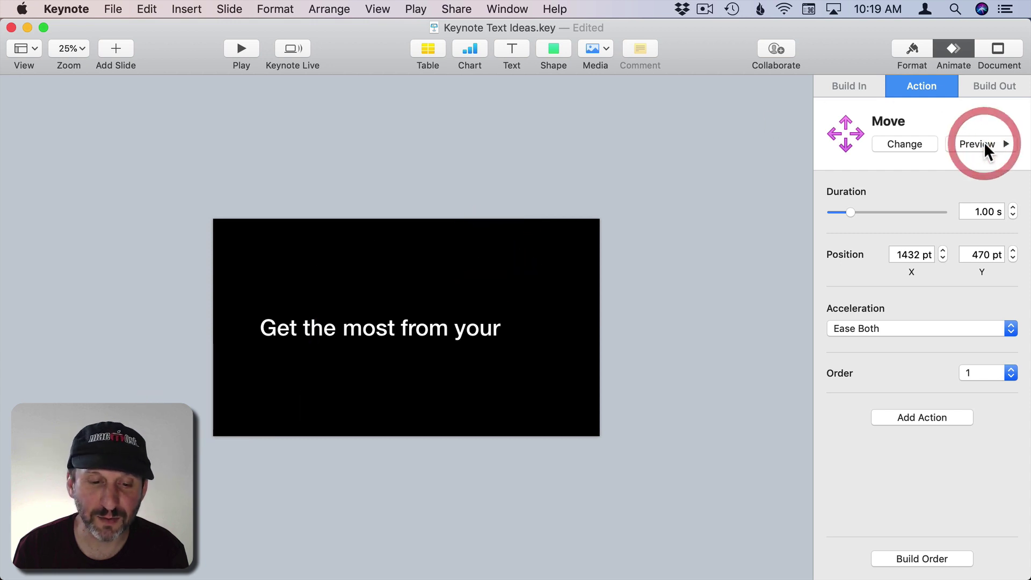